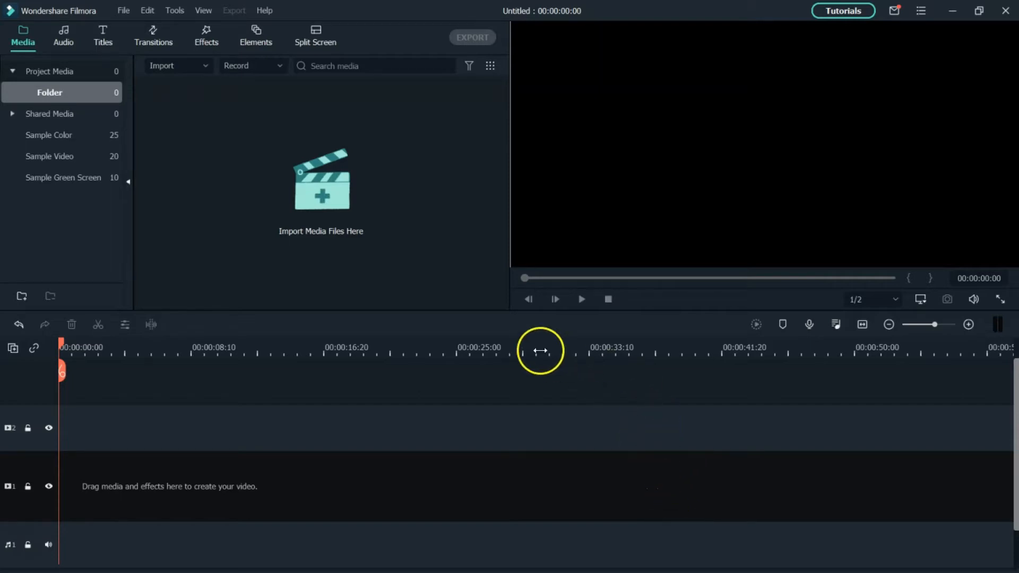
- Import the video file C0001 and place it at the start of video track 1
click(206, 65)
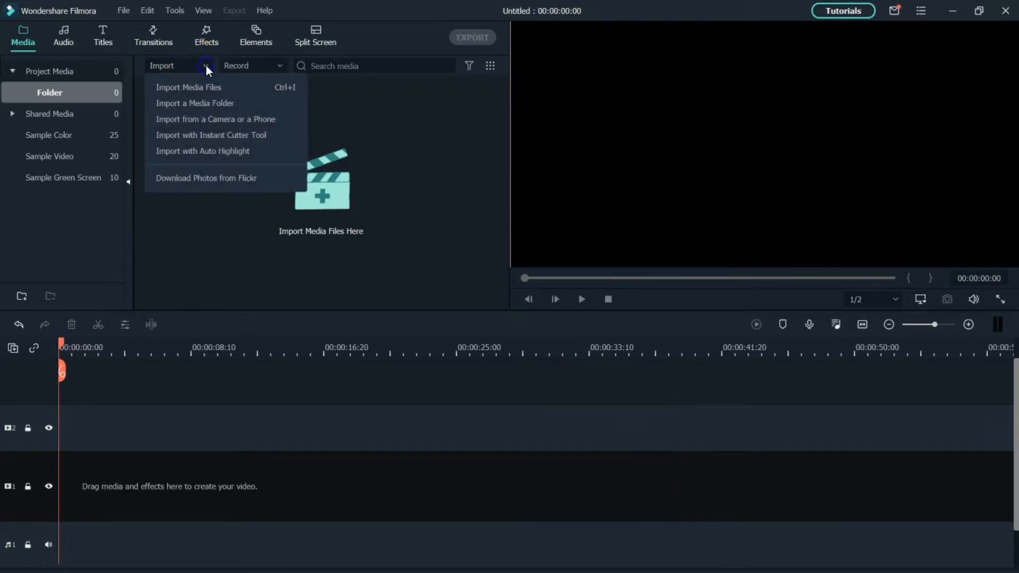
click(56, 260)
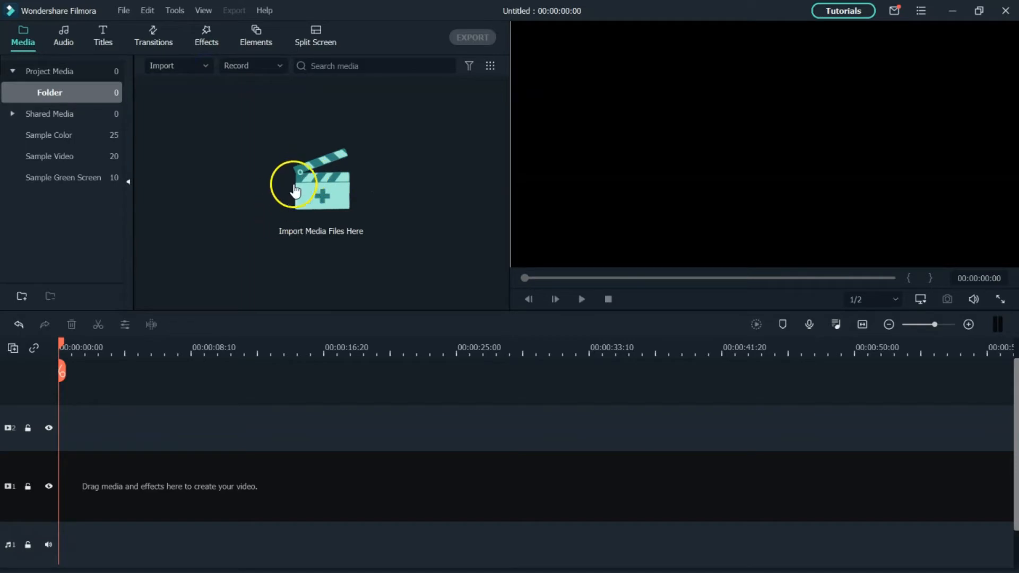
click(322, 195)
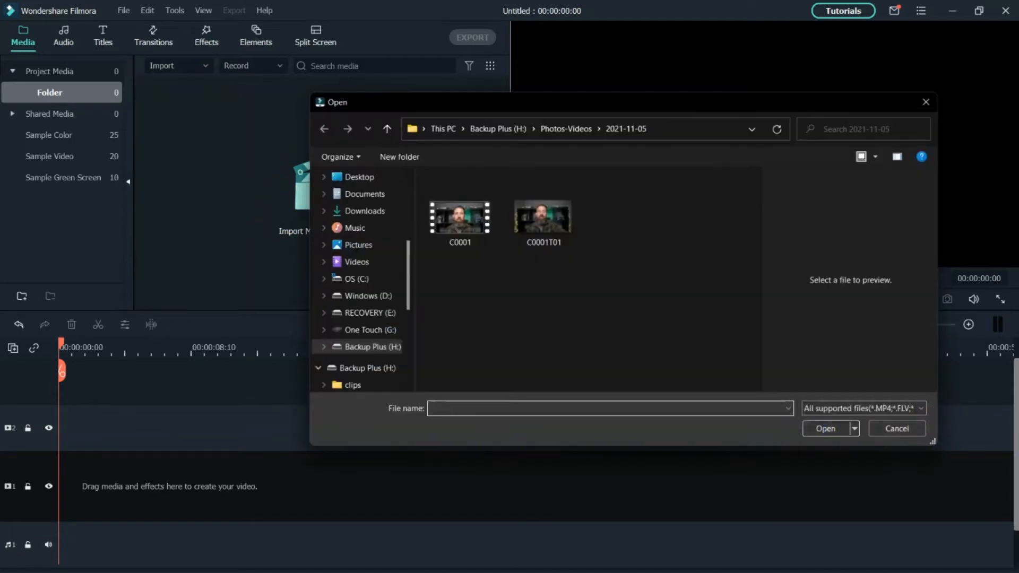
click(477, 218)
click(821, 434)
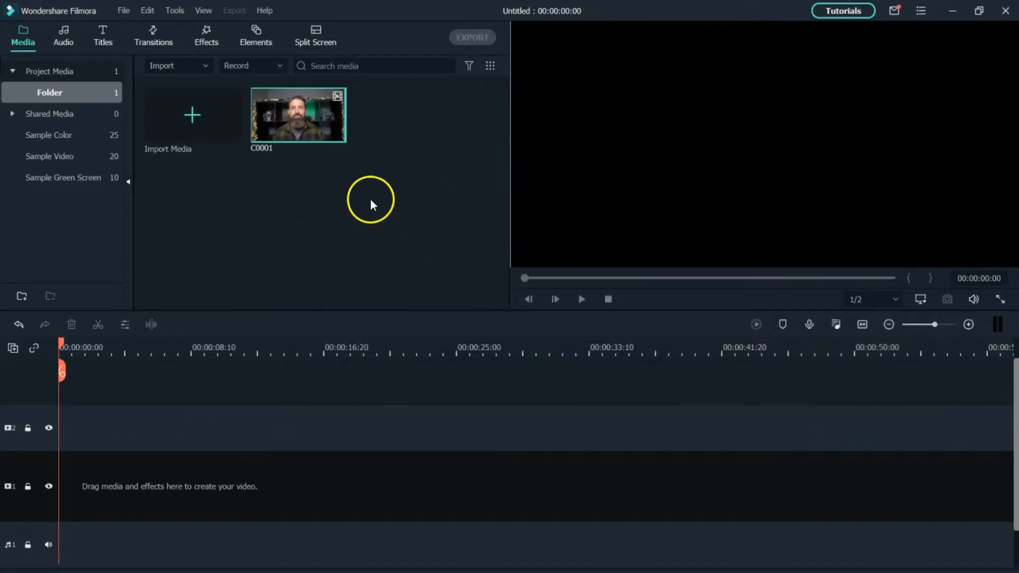
drag(294, 110, 60, 497)
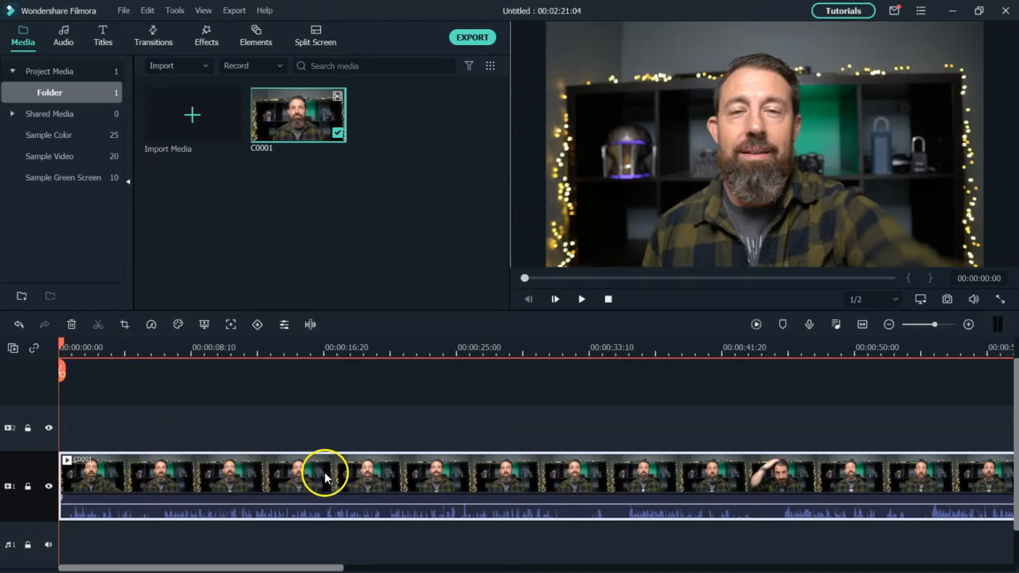
- Apply the Black&White color correction preset to the C0001 clip on video track 1
click(178, 325)
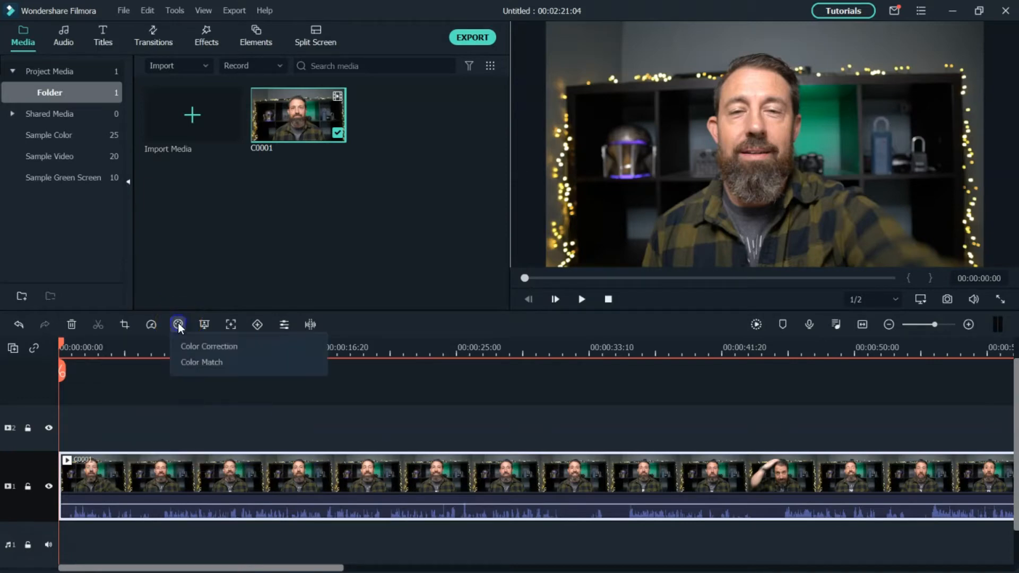
click(196, 346)
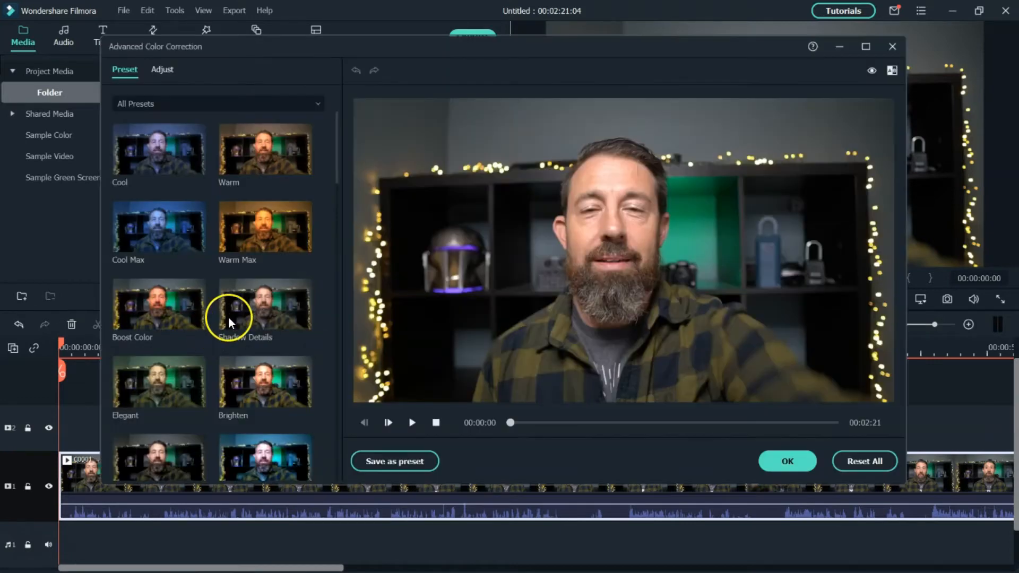
scroll(222, 284, down, 3)
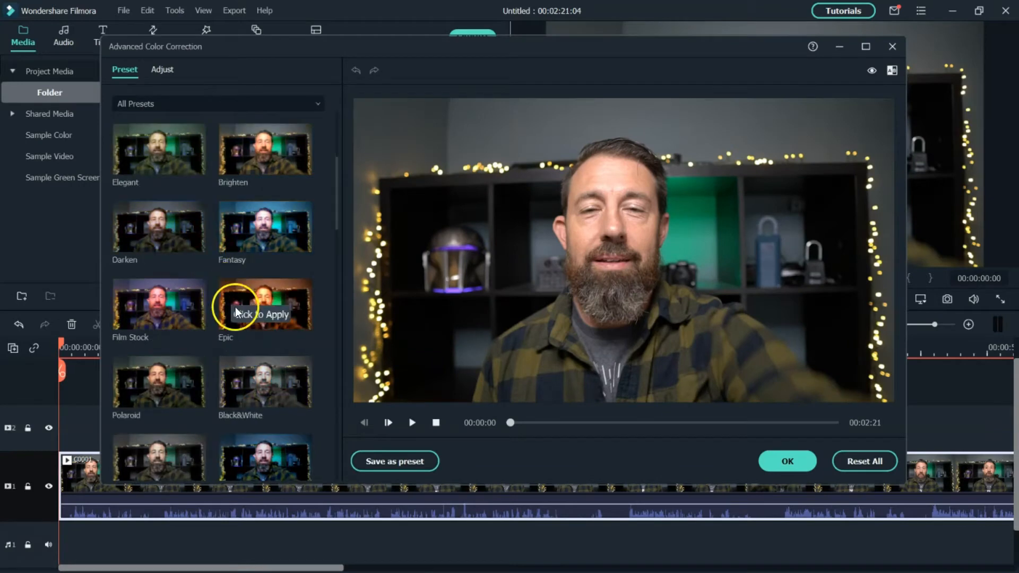
click(261, 392)
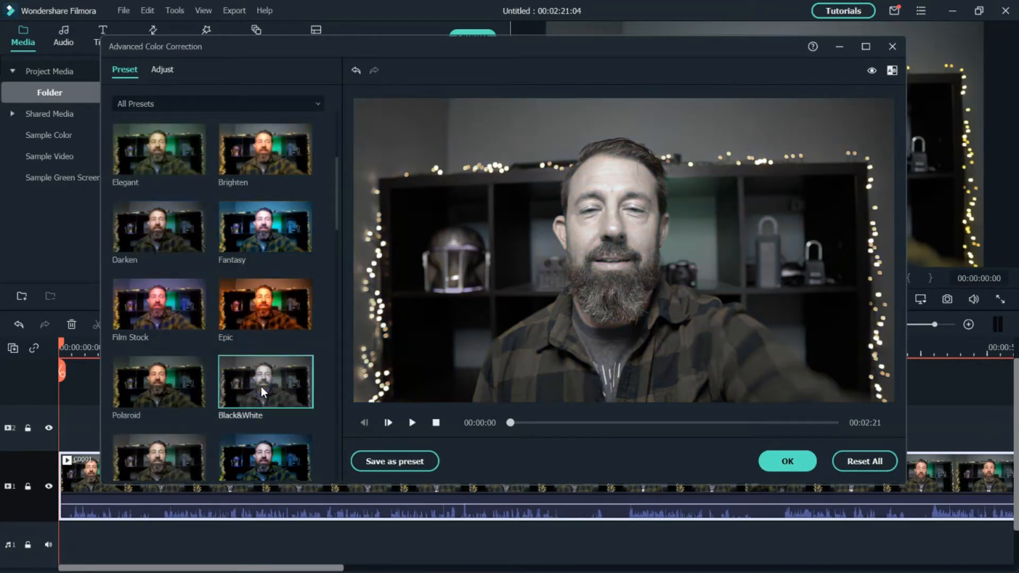
click(776, 462)
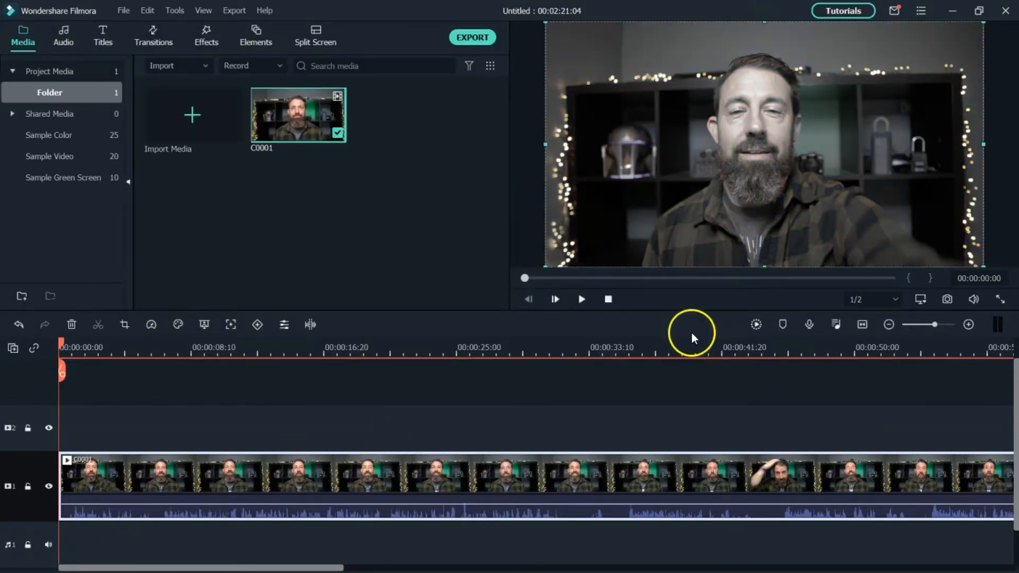
- Add a second copy of C0001 to video track 2 and trim its start so that it begins at 00:00:03:05
click(298, 118)
drag(298, 118, 57, 445)
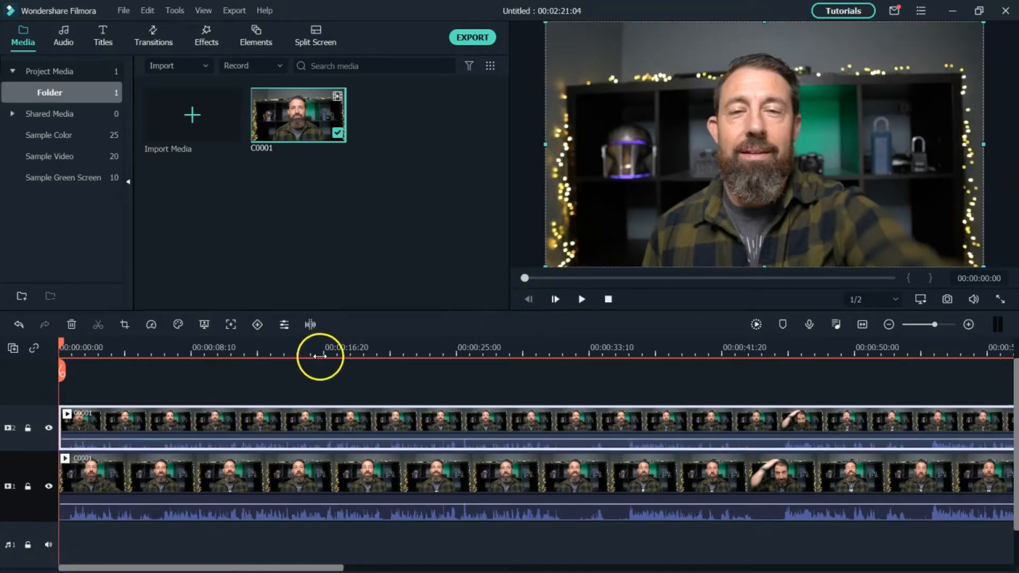
click(581, 301)
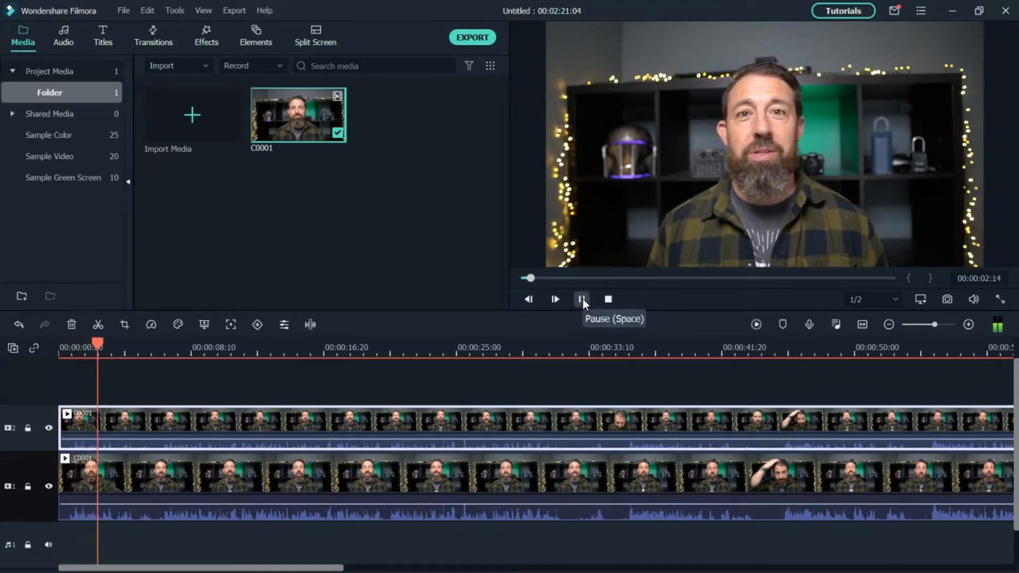
click(583, 299)
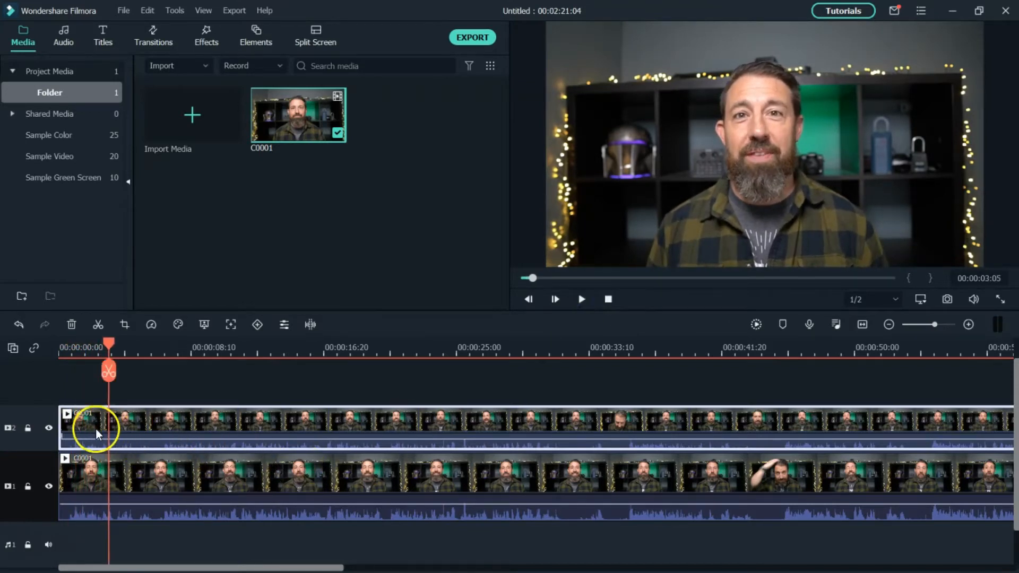
mouse_move(111, 417)
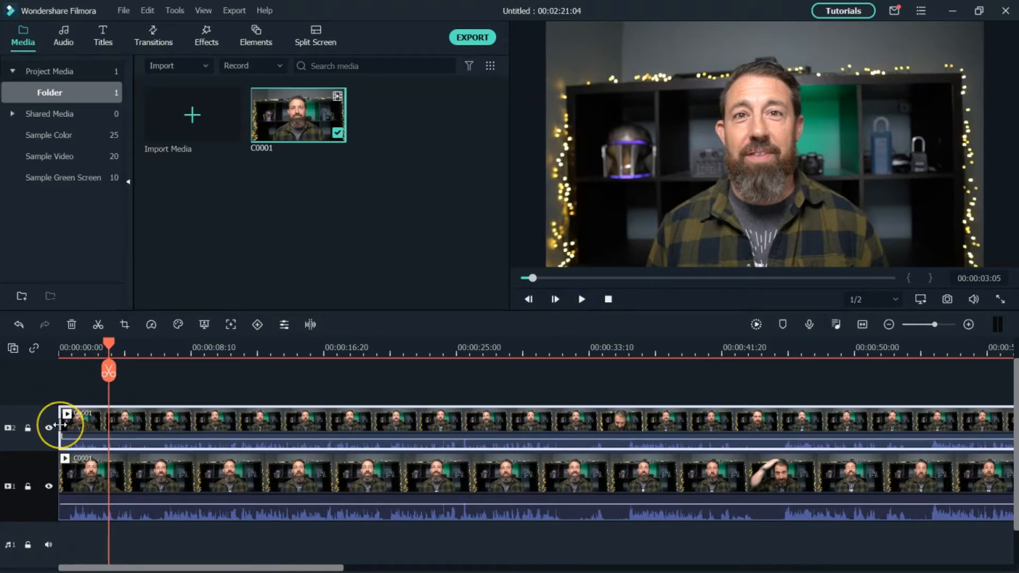
drag(60, 425, 106, 425)
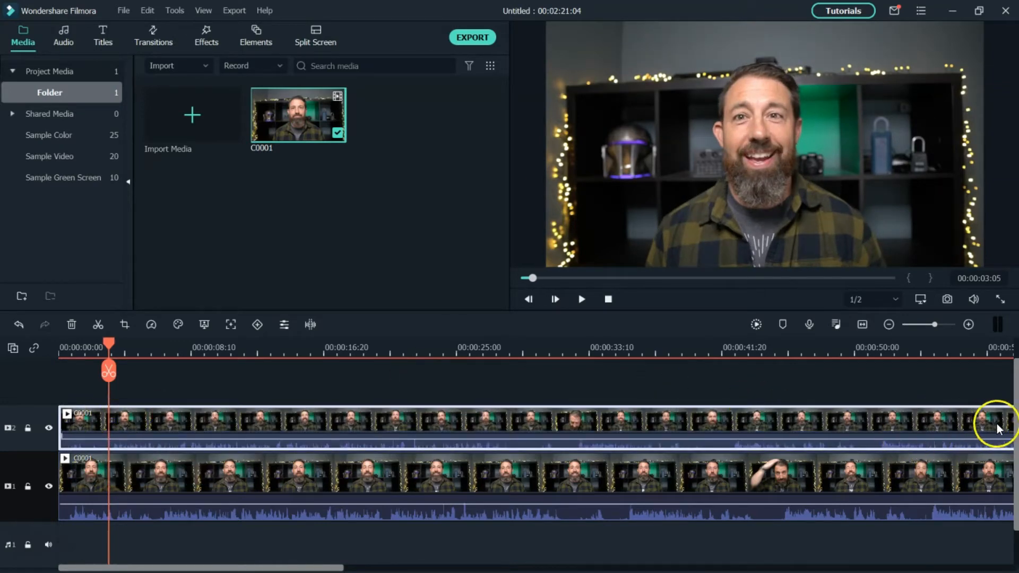
drag(208, 420, 250, 428)
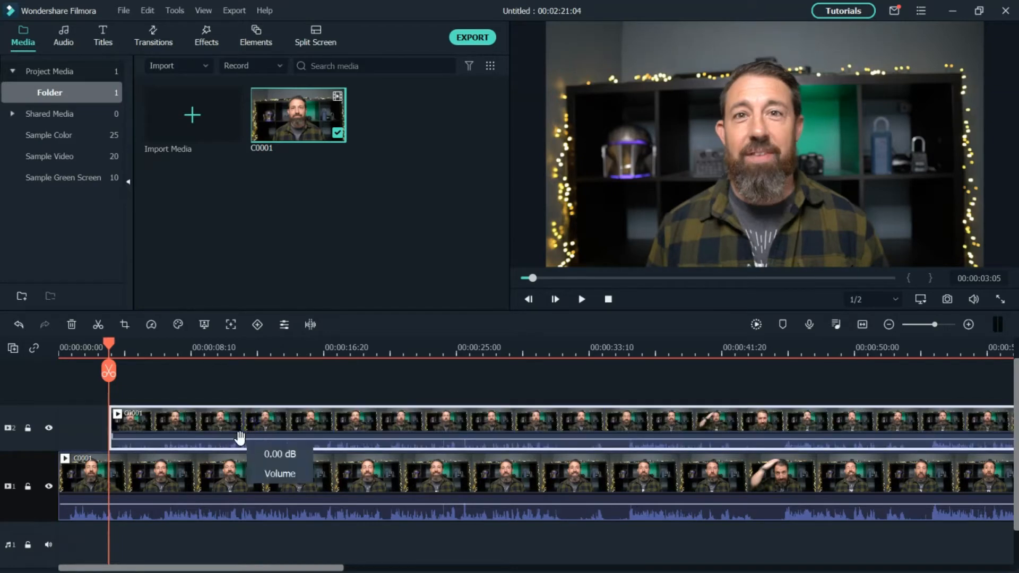
- Detach the audio from the C0001 clip on video track 2 and delete the detached audio clip
click(251, 421)
right_click(251, 421)
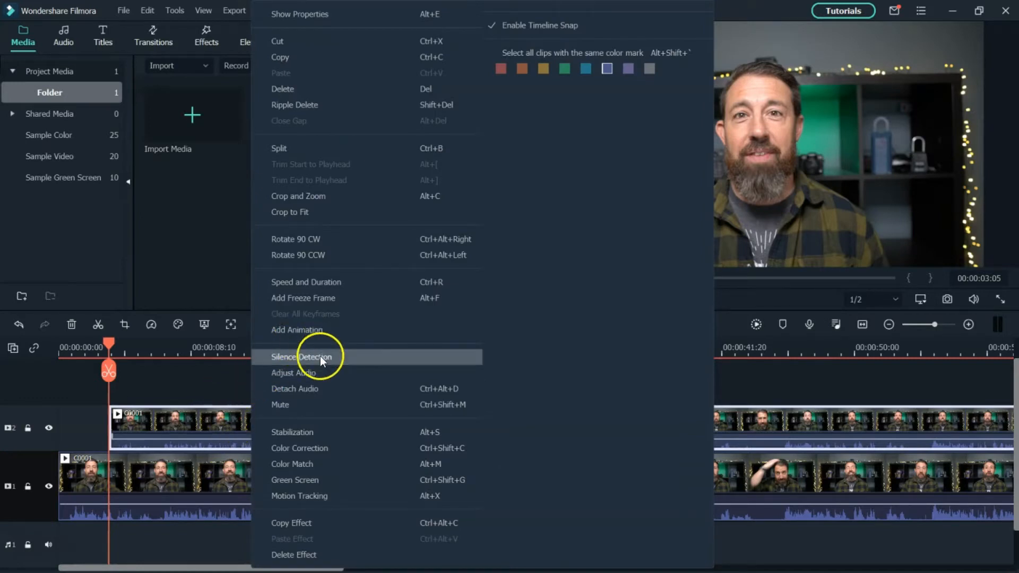
click(318, 388)
click(244, 540)
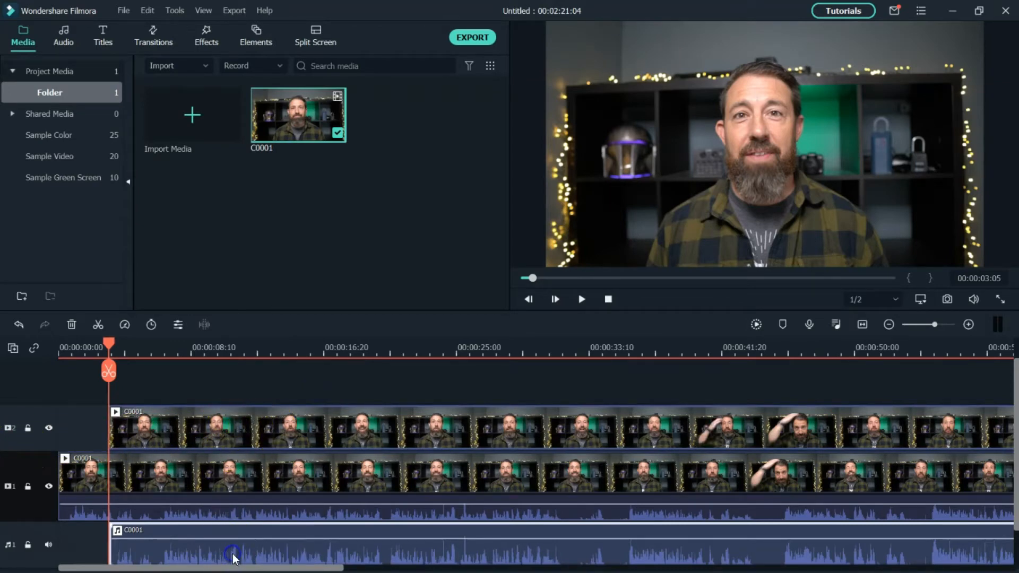
key(Delete)
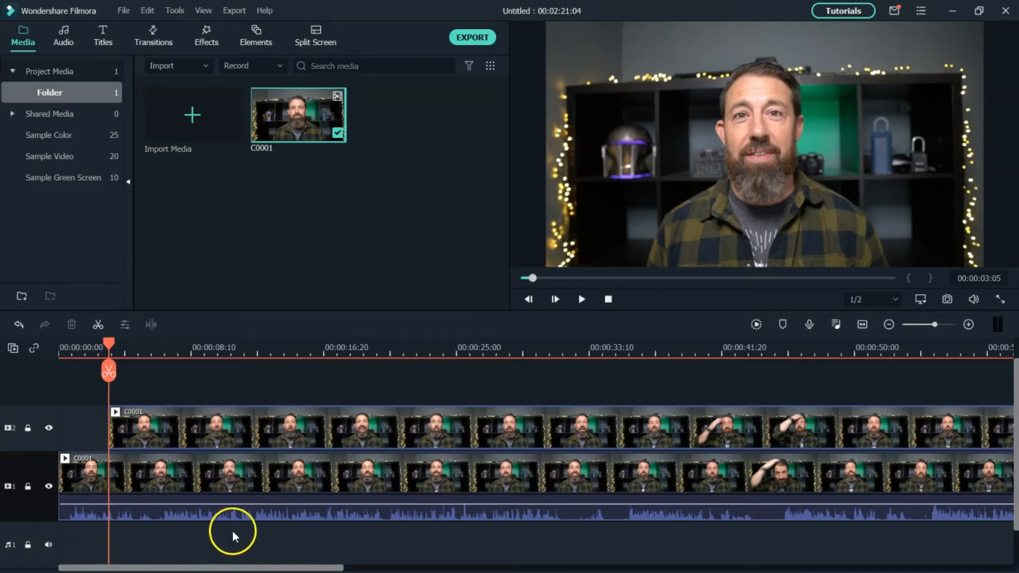
- Play the timeline from the beginning past the start of the track 2 clip to check the change to color
drag(110, 347, 60, 343)
click(576, 307)
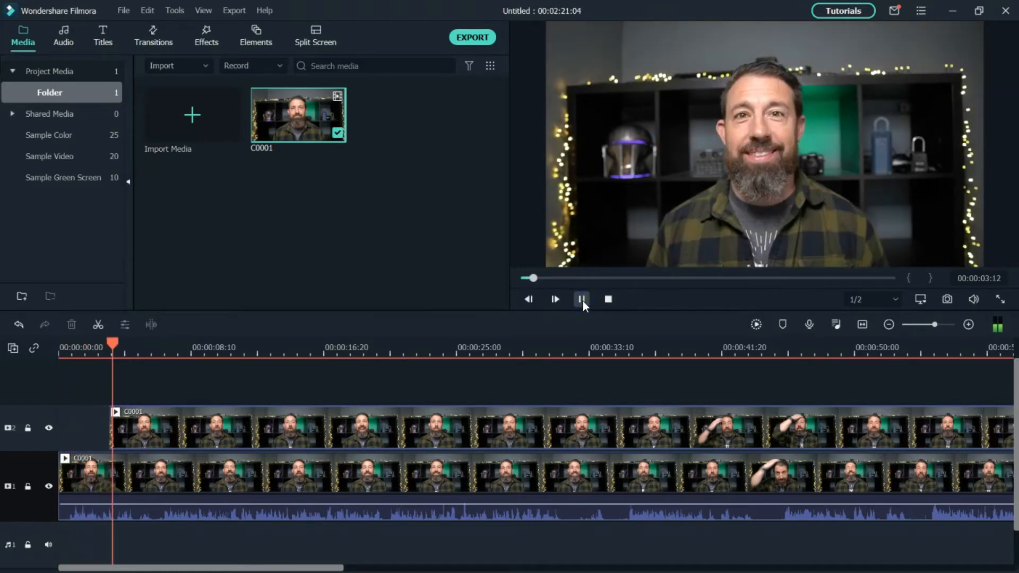
click(583, 301)
click(463, 418)
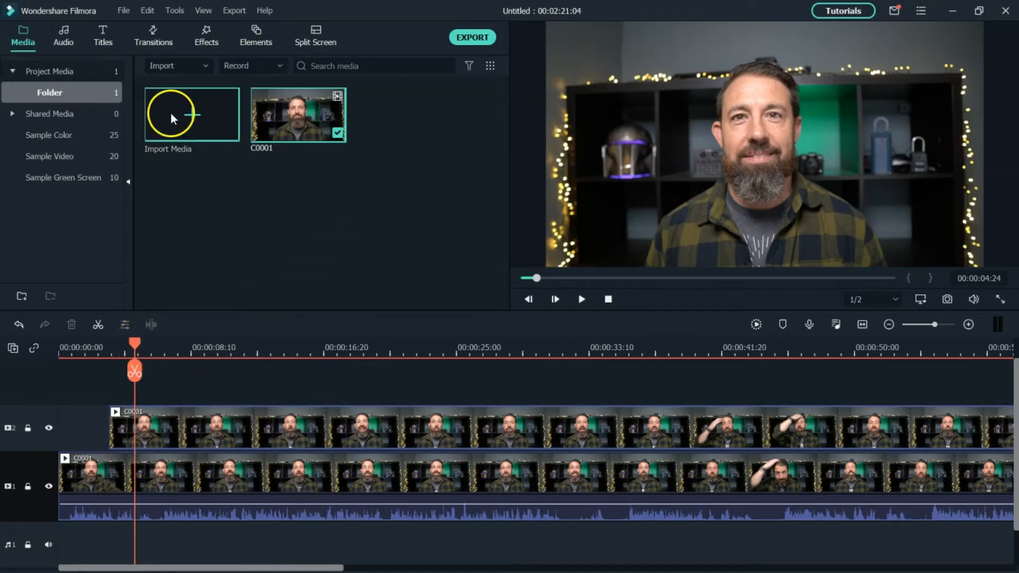
- Add the Linear Wipe Right transition to the start of the clip on video track 2
click(152, 43)
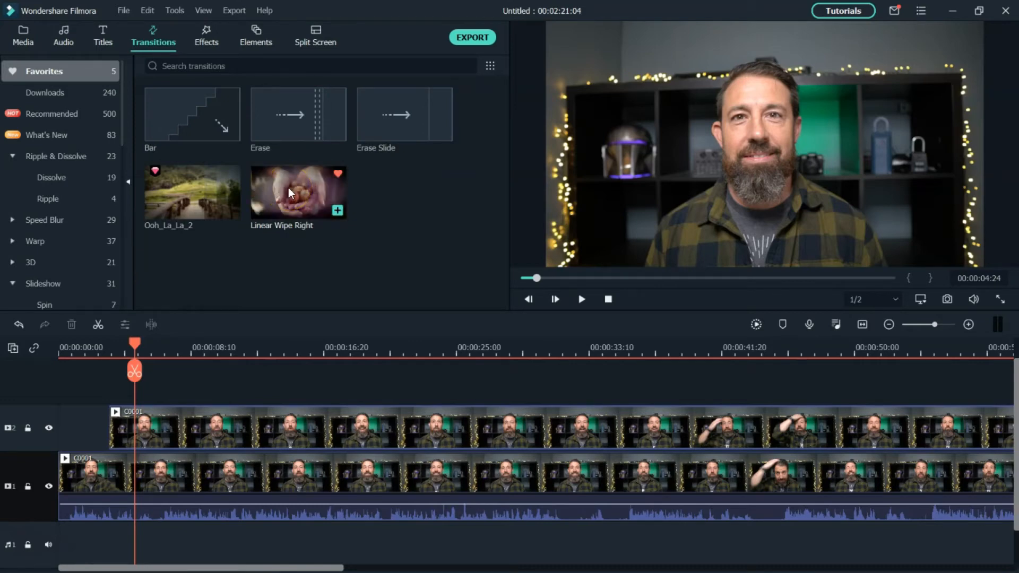
drag(288, 187, 147, 376)
drag(120, 415, 119, 418)
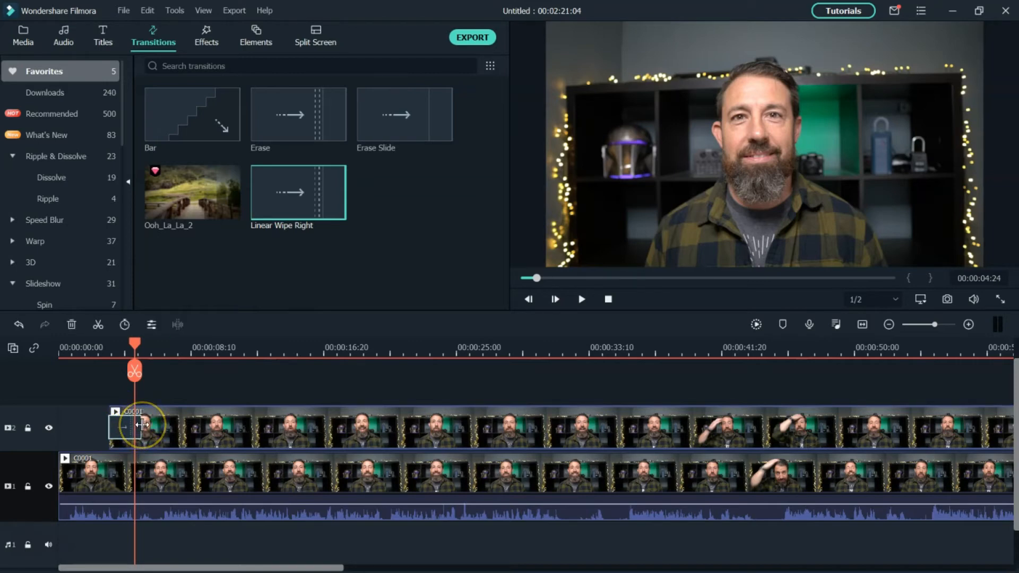
mouse_move(141, 424)
mouse_down()
mouse_move(215, 423)
mouse_move(145, 429)
mouse_up()
- Play the timeline from the beginning to preview the Linear Wipe Right transition
drag(141, 349, 18, 362)
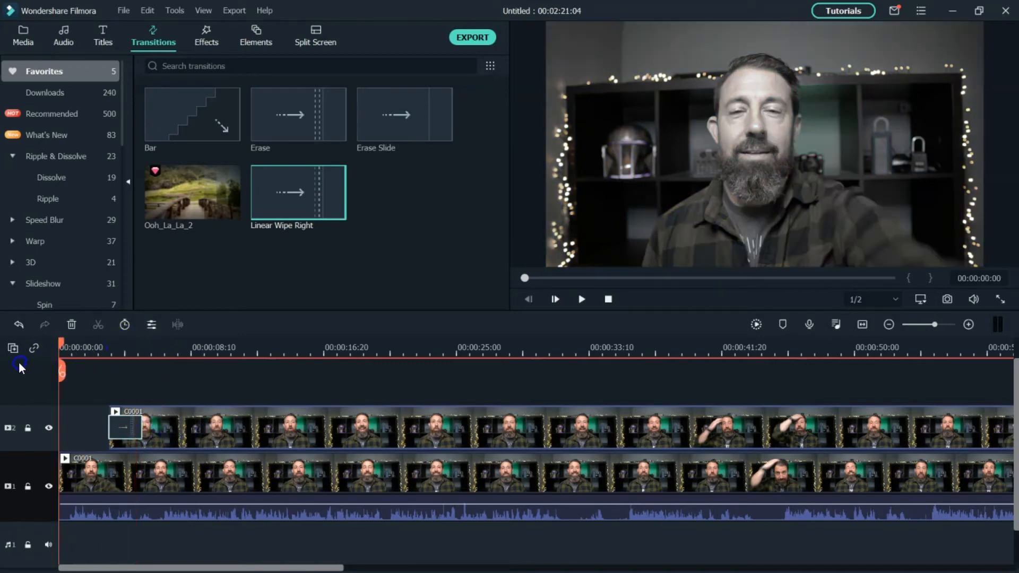
click(79, 445)
click(583, 304)
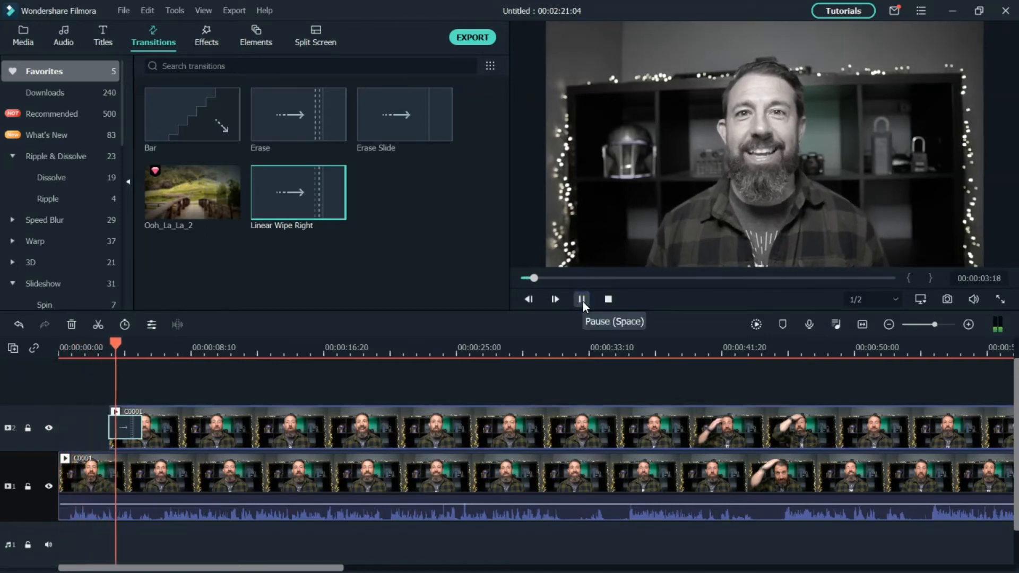
click(583, 300)
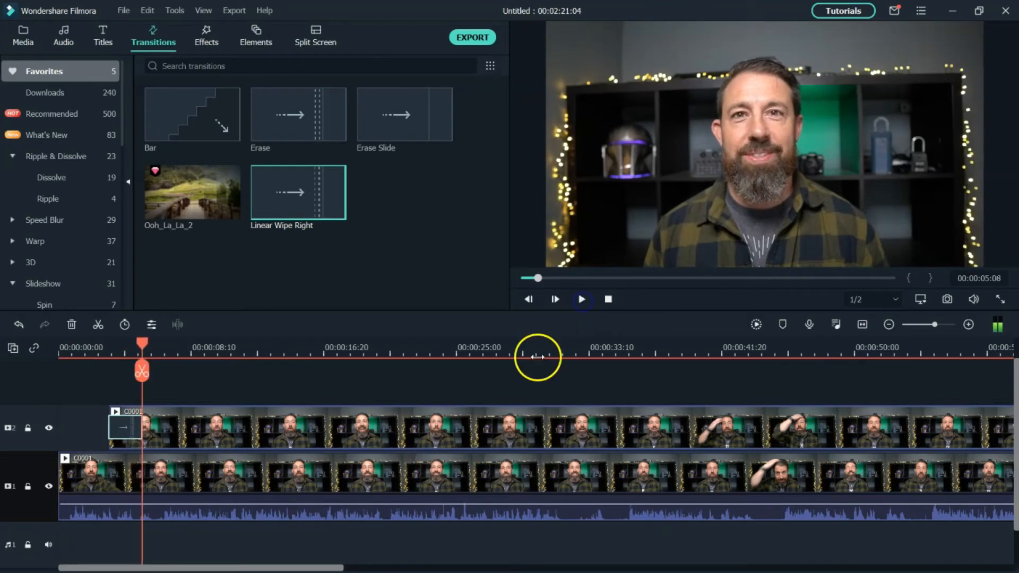
- Replace the Linear Wipe Right transition at the start of the track 2 clip with the Bar transition
right_click(131, 423)
click(154, 464)
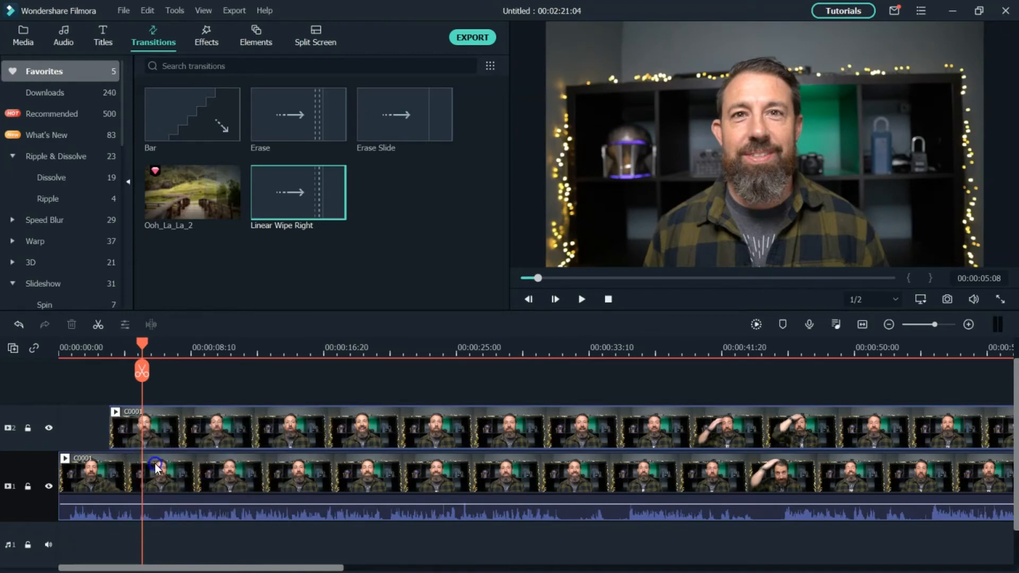
mouse_move(394, 121)
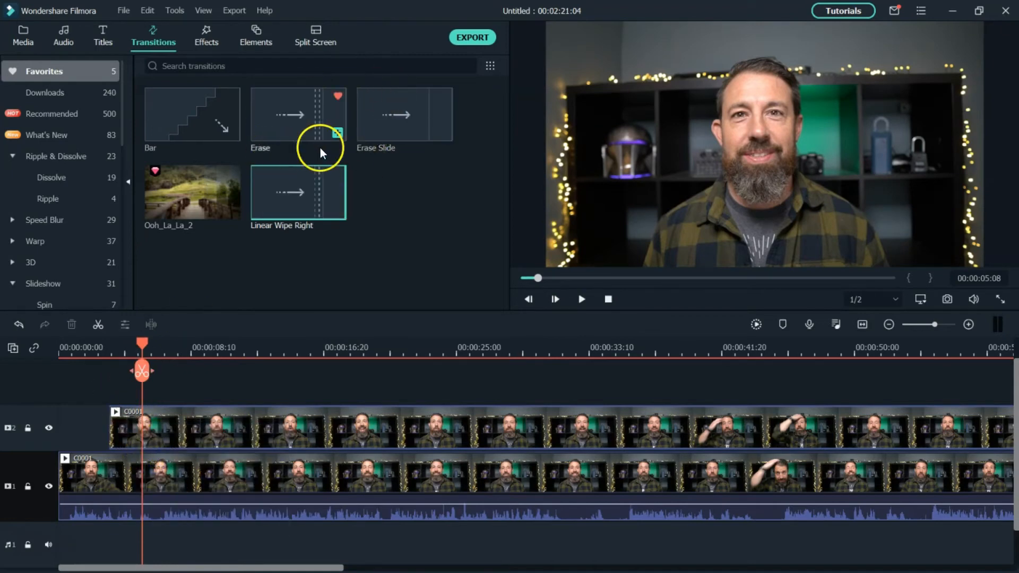
mouse_move(157, 123)
mouse_down()
mouse_move(105, 393)
mouse_move(115, 406)
mouse_up()
- Lower the system volume to mute and preview the Bar transition from about 00:00:02:01
drag(142, 343, 91, 372)
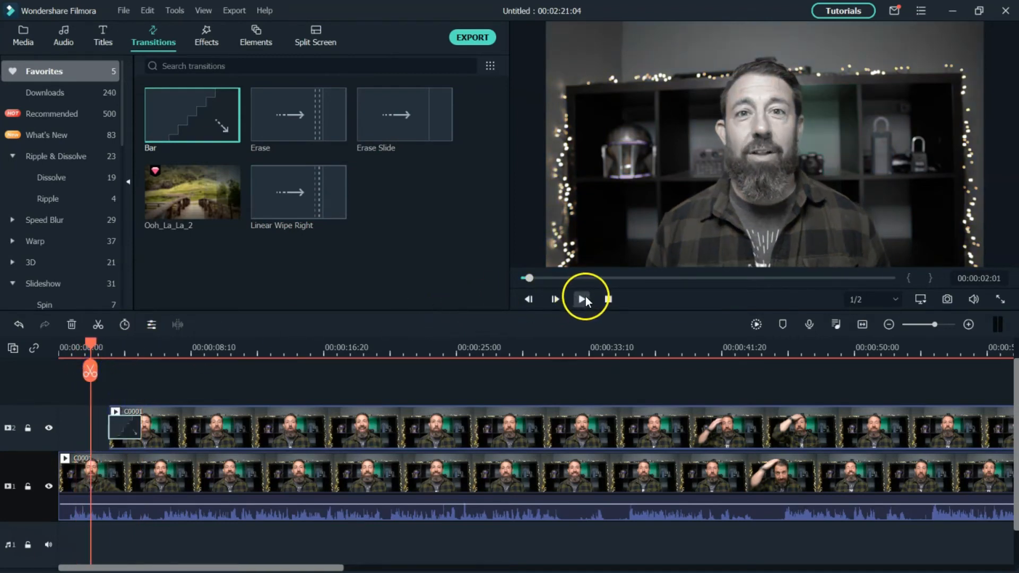
key(XF86AudioLowerVolume)
key(XF86AudioLowerVolume)
key(XF86AudioLowerVolume)
key(XF86AudioLowerVolume)
key(XF86AudioLowerVolume)
key(XF86AudioLowerVolume)
key(XF86AudioLowerVolume)
key(XF86AudioLowerVolume)
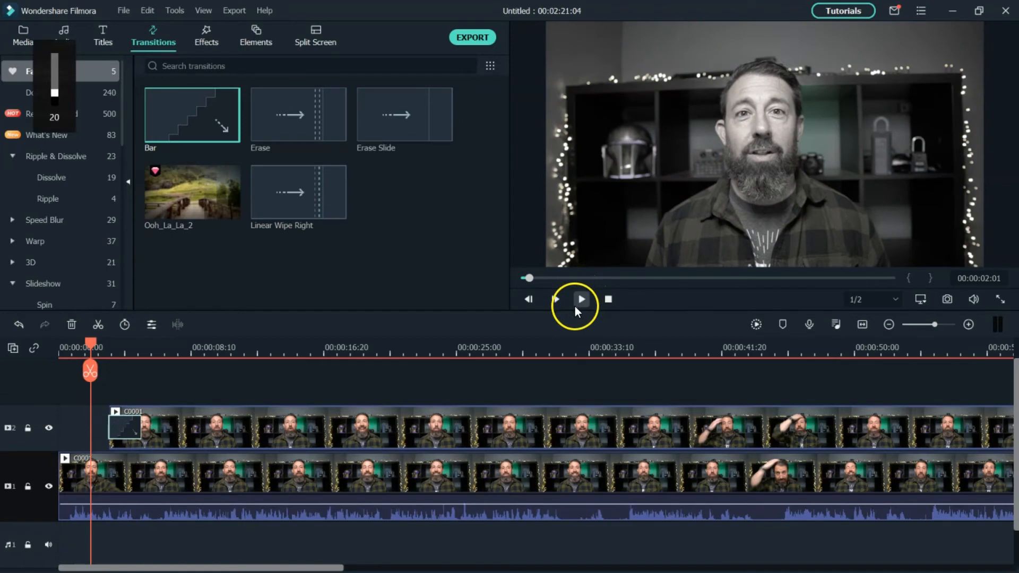
key(XF86AudioLowerVolume)
key(XF86AudioLowerVolume)
key(XF86AudioLowerVolume)
key(XF86AudioLowerVolume)
key(XF86AudioLowerVolume)
key(XF86AudioLowerVolume)
key(XF86AudioLowerVolume)
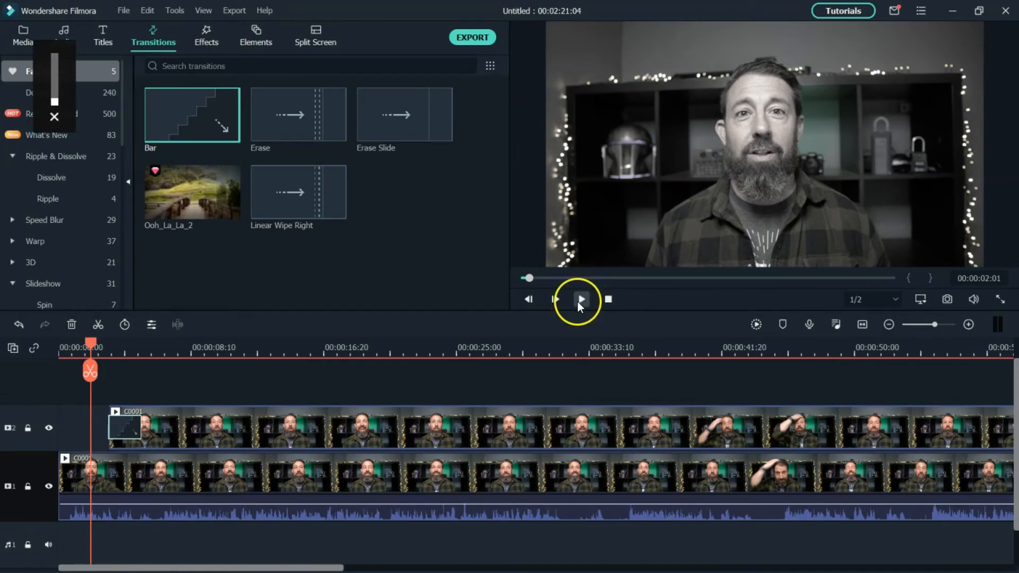
click(579, 299)
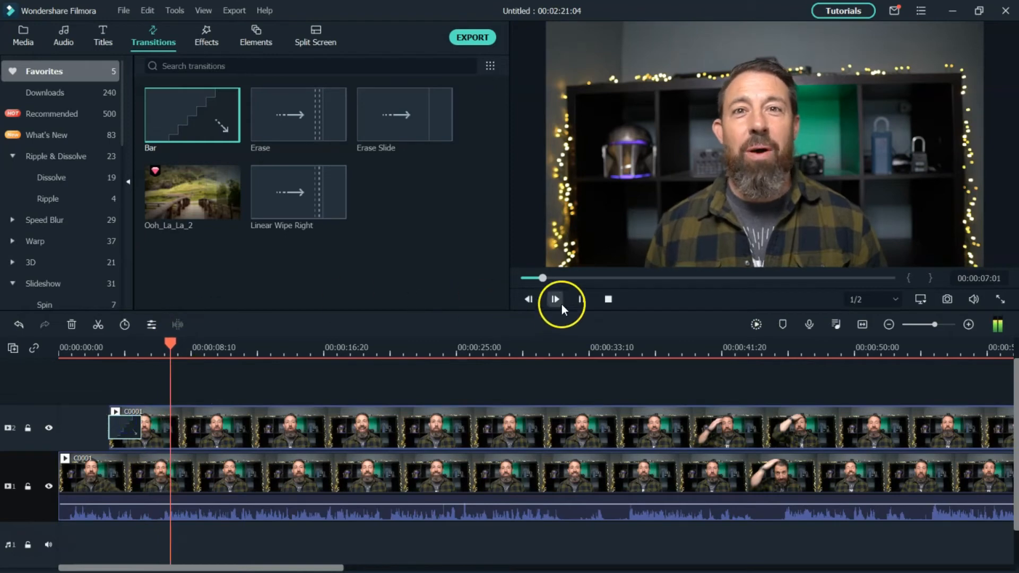
click(581, 299)
- Delete the Bar transition from the start of the clip on video track 2
click(119, 429)
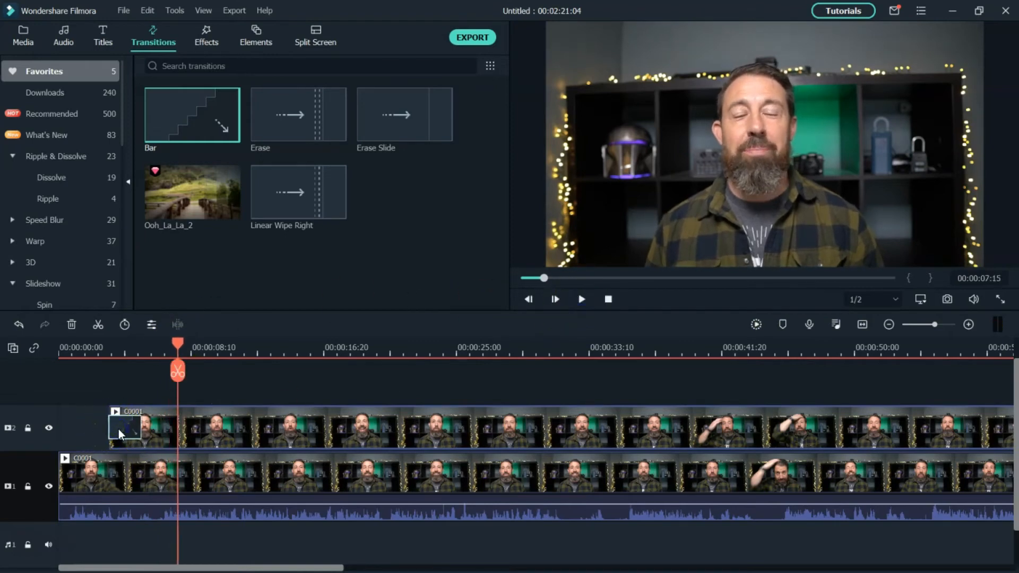
right_click(119, 429)
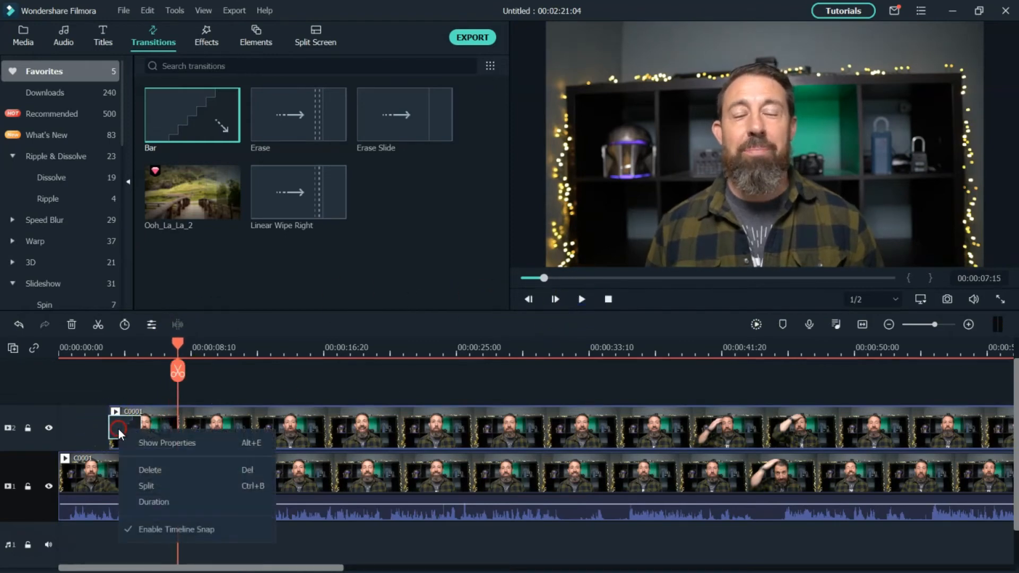
click(139, 468)
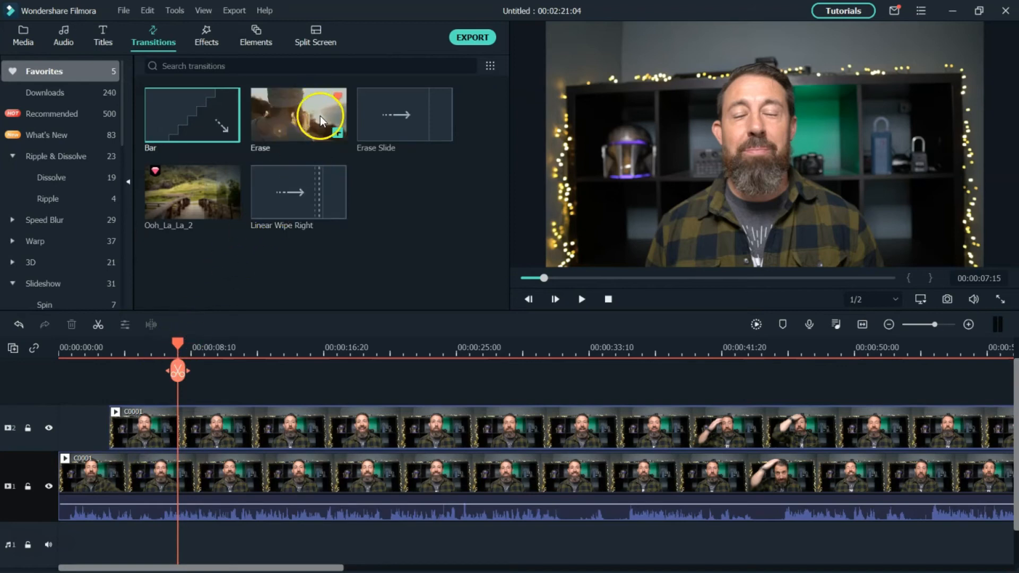
- Apply the Erase Slide transition to the start of the clip on video track 2 and lengthen it slightly
mouse_move(382, 123)
mouse_down()
mouse_move(348, 231)
mouse_move(135, 426)
mouse_up()
drag(174, 346, 103, 358)
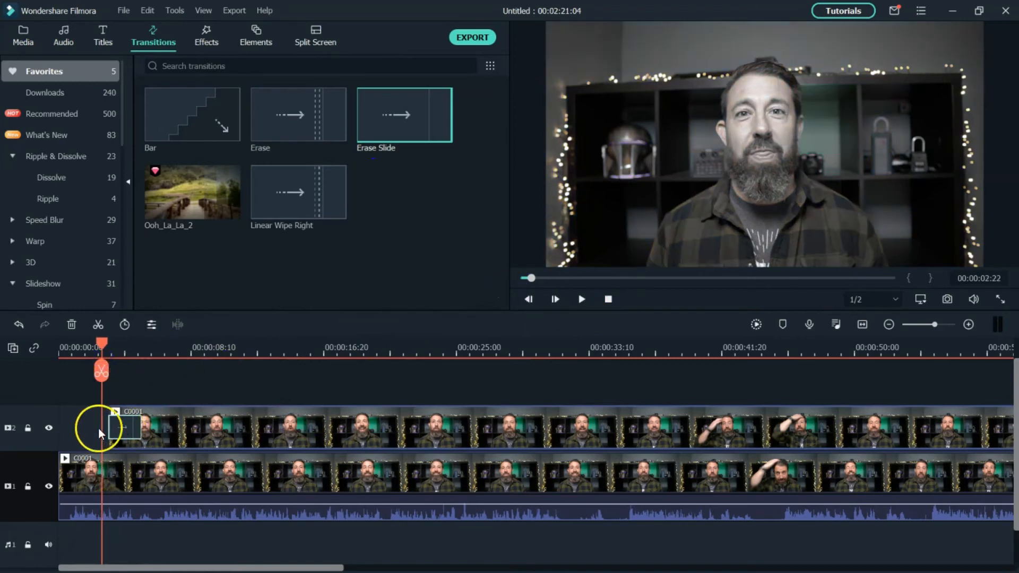
drag(142, 425, 155, 428)
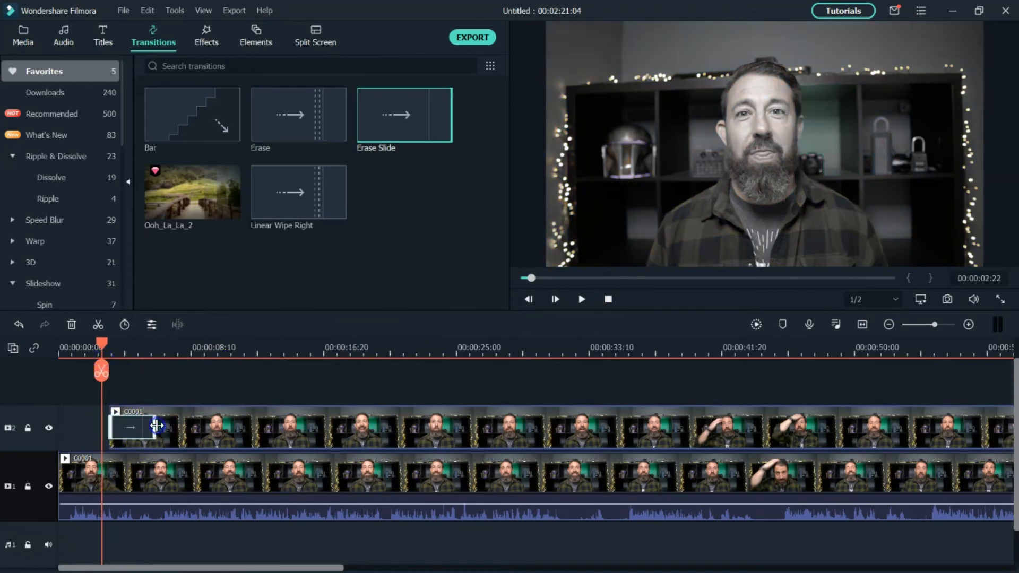
- Preview the Erase Slide transition from about 00:00:02:18
drag(103, 368, 100, 368)
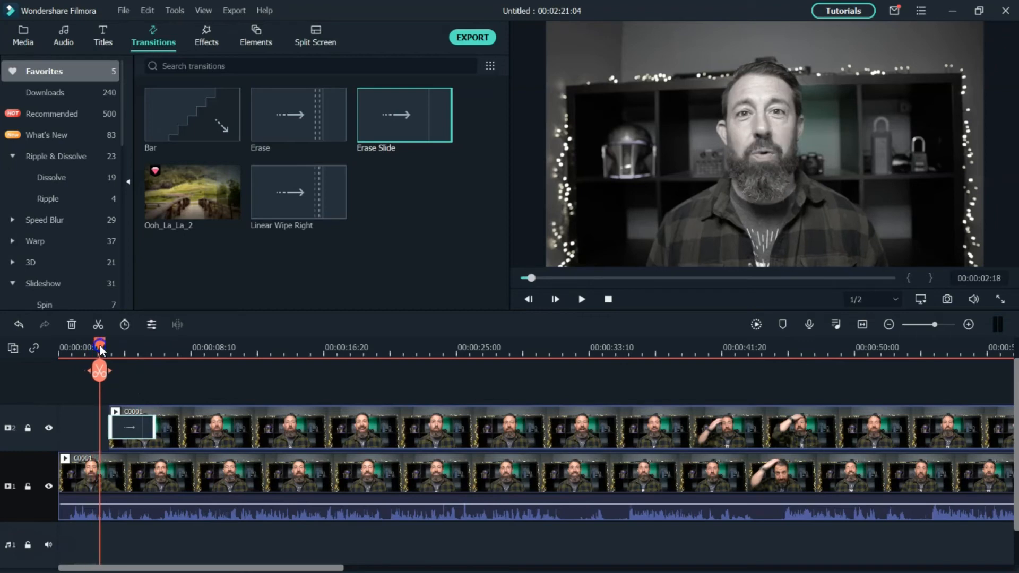
click(579, 300)
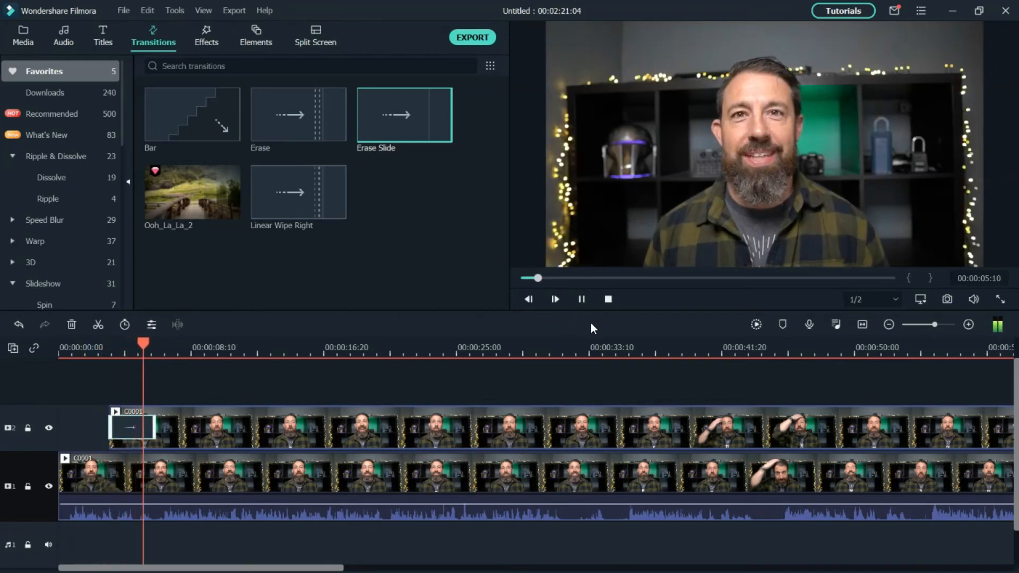
click(581, 299)
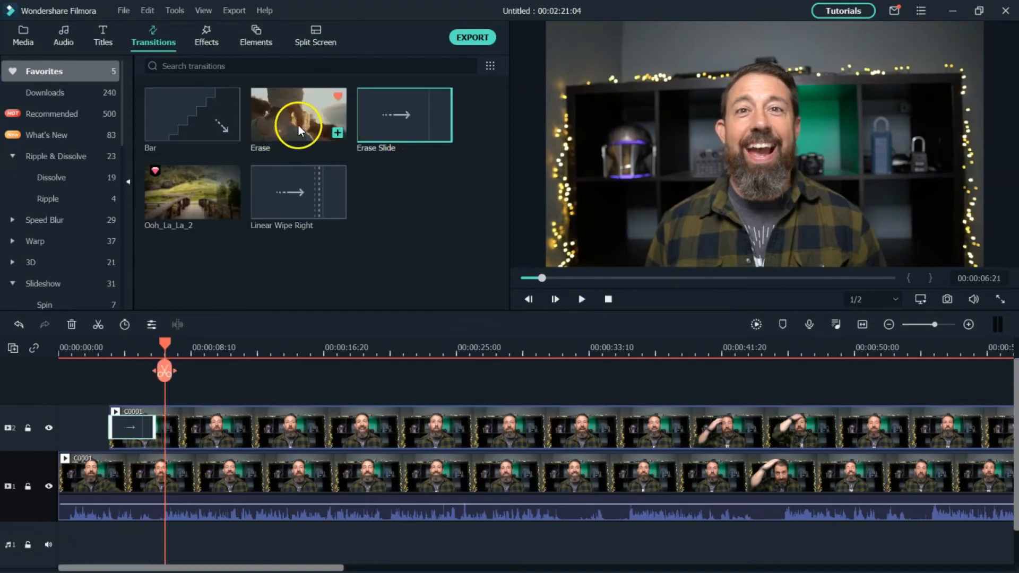
- Replace the Erase Slide transition at the start of the track 2 clip with the Erase transition
click(125, 424)
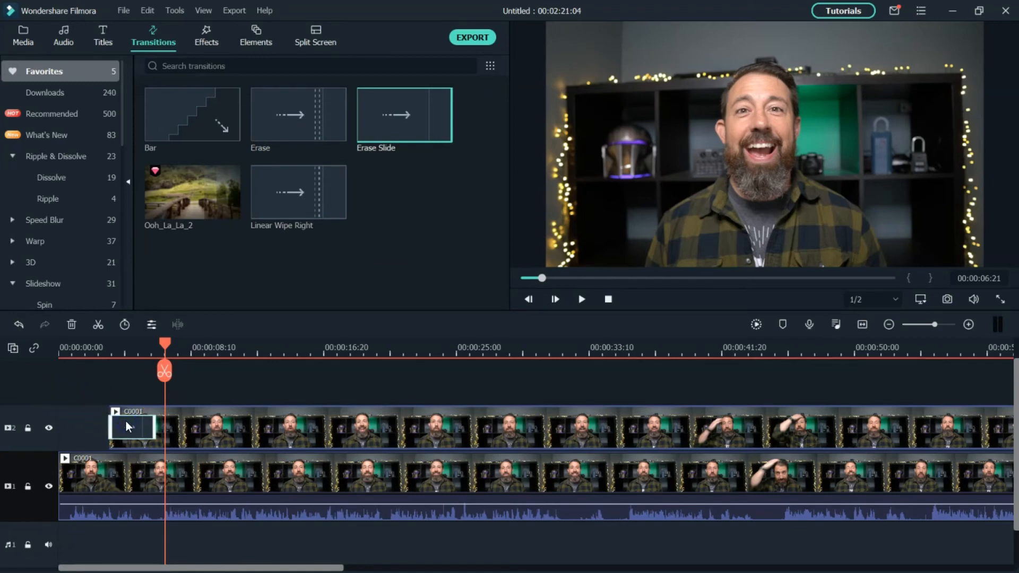
key(Delete)
drag(303, 107, 129, 424)
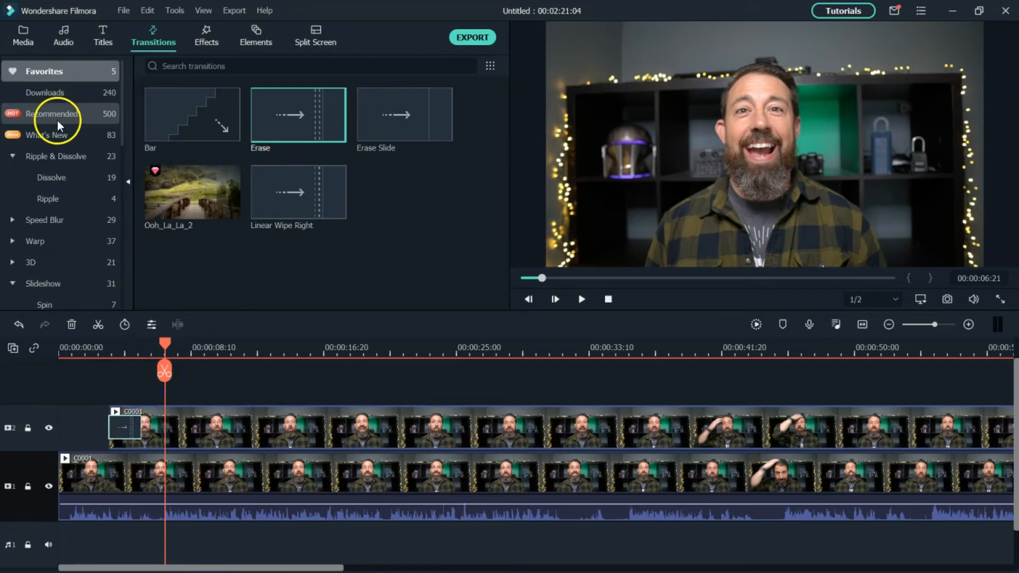
scroll(58, 120, down, 8)
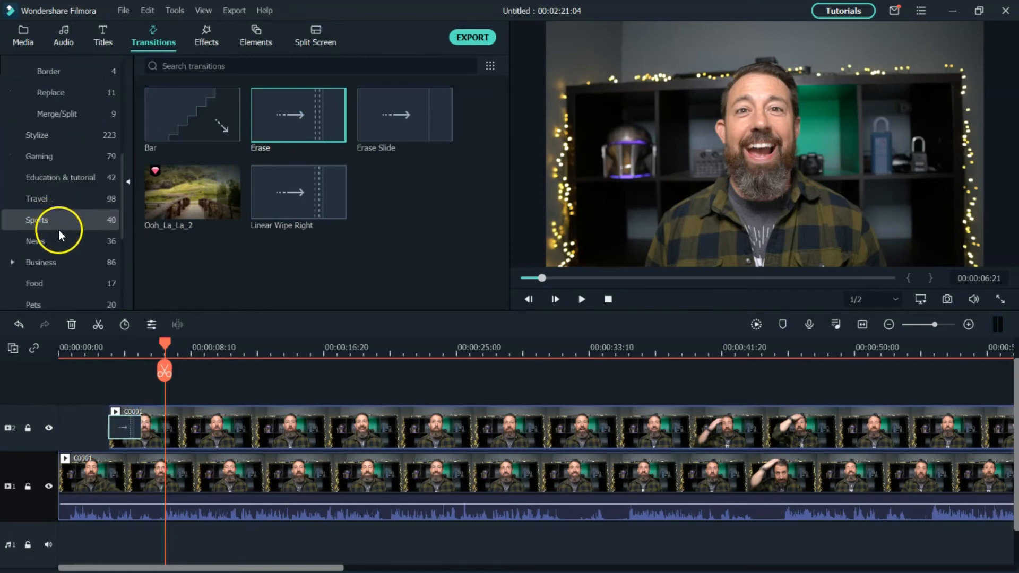
scroll(71, 202, down, 3)
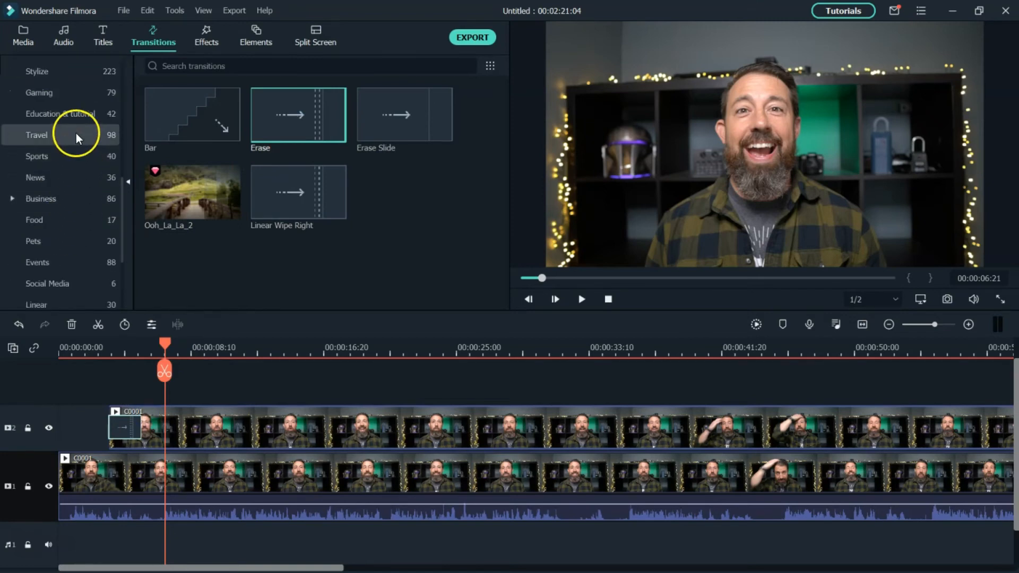
scroll(72, 219, up, 10)
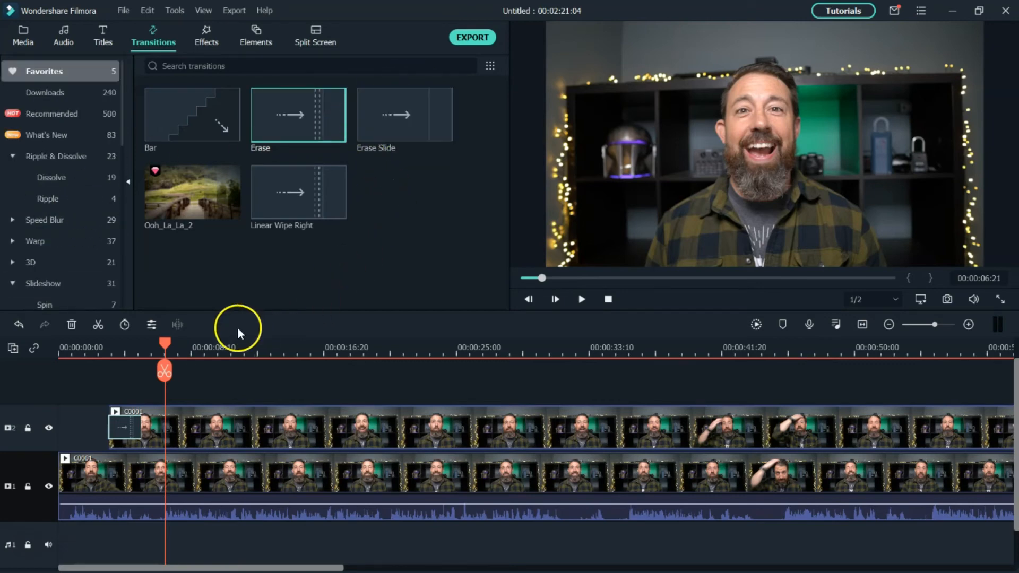
- Preview the Erase transition from about 00:00:02:20
drag(166, 343, 101, 349)
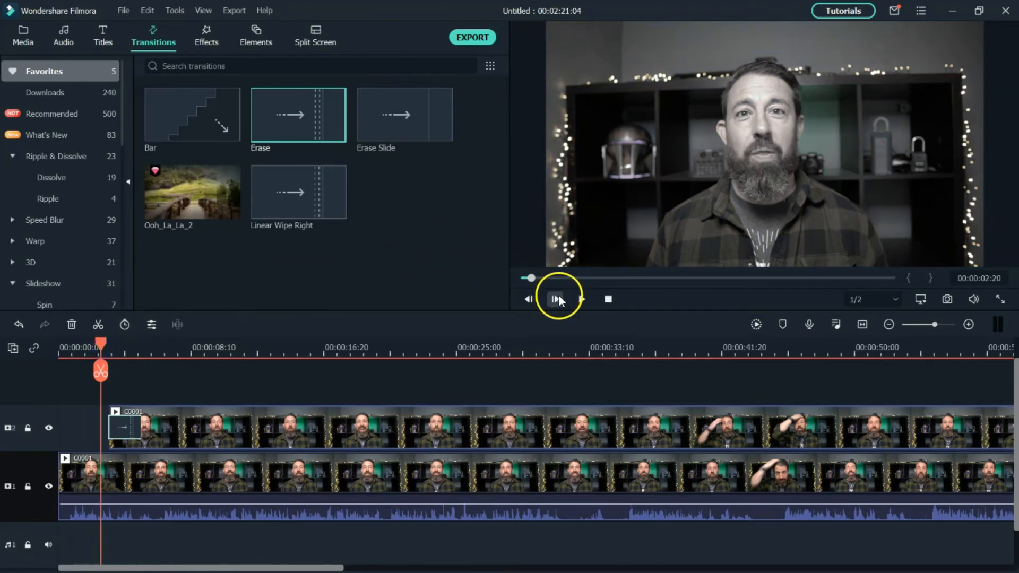
click(582, 299)
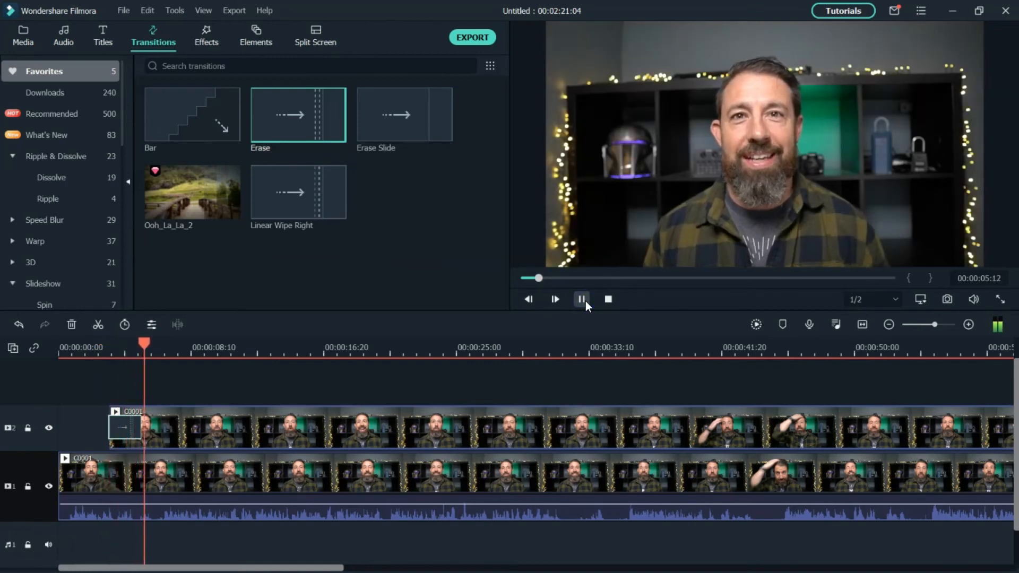
click(582, 299)
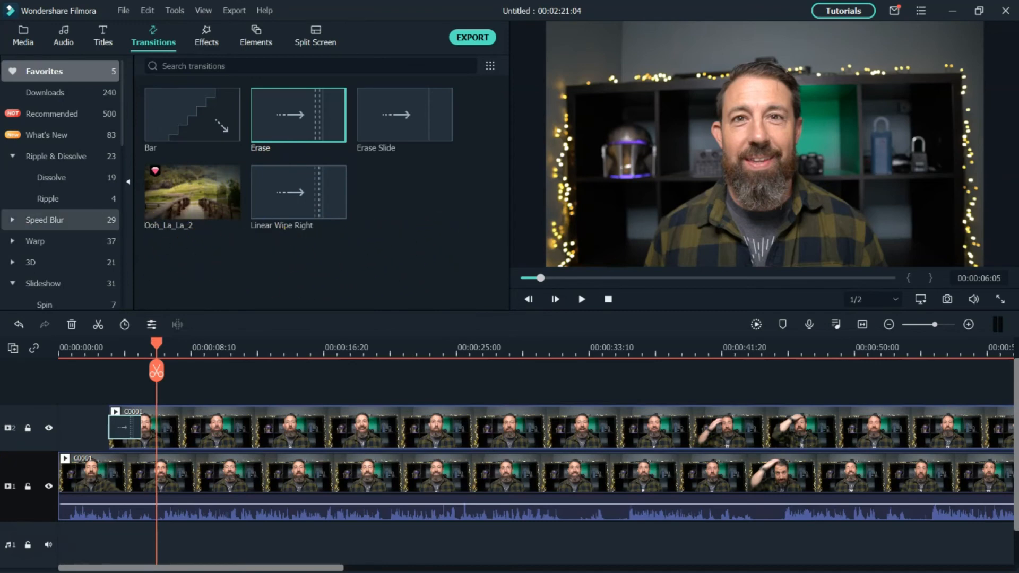
- Browse the transitions in the Linear category for further wipe styles
scroll(22, 199, down, 10)
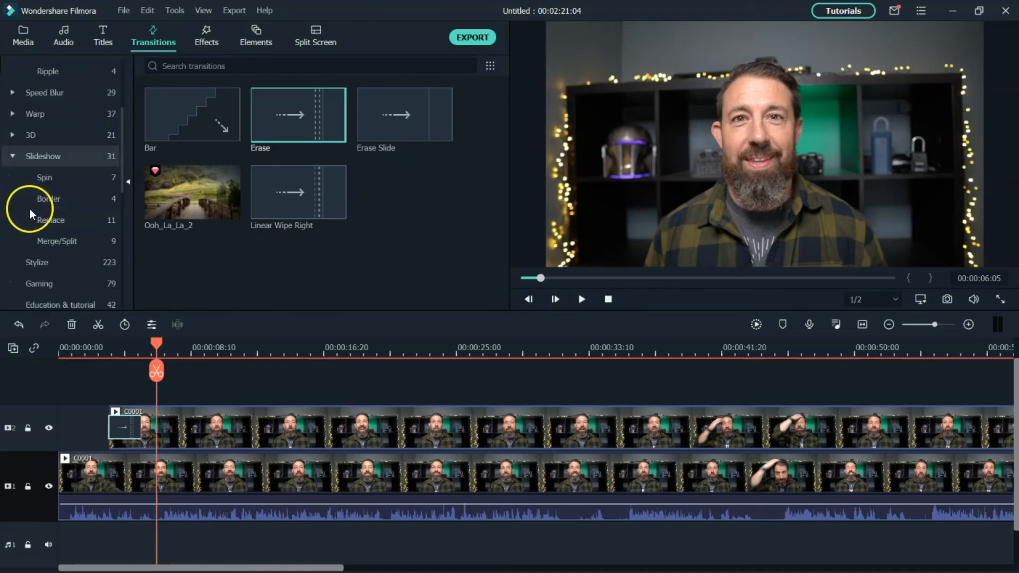
scroll(50, 246, down, 3)
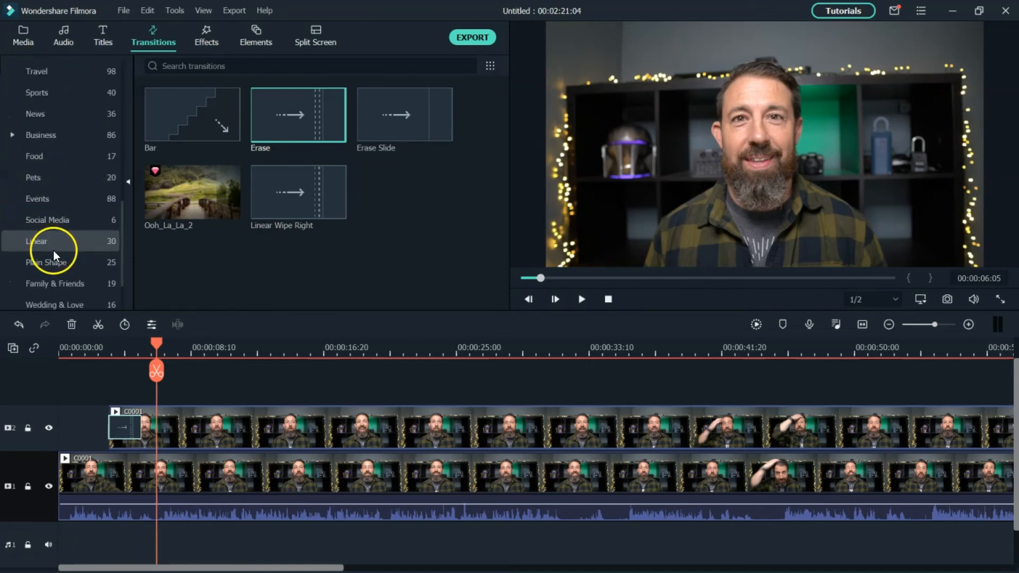
click(55, 250)
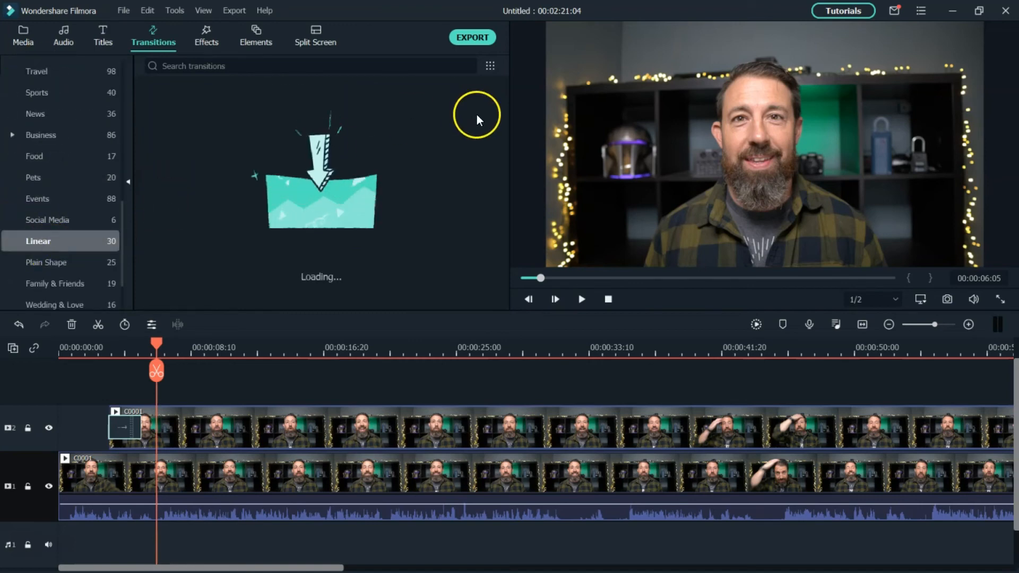
scroll(381, 169, down, 10)
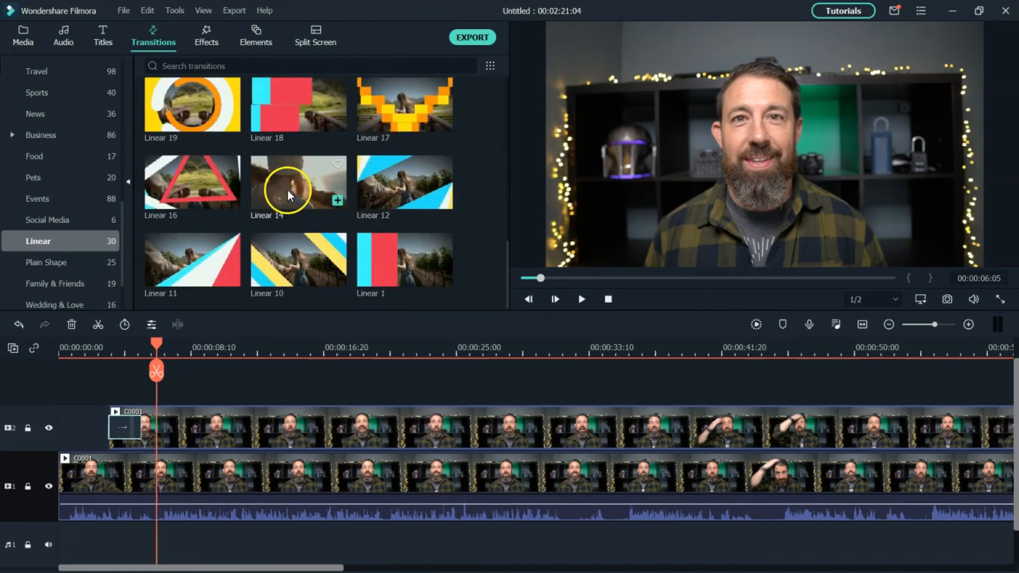
scroll(178, 252, up, 9)
scroll(16, 181, up, 7)
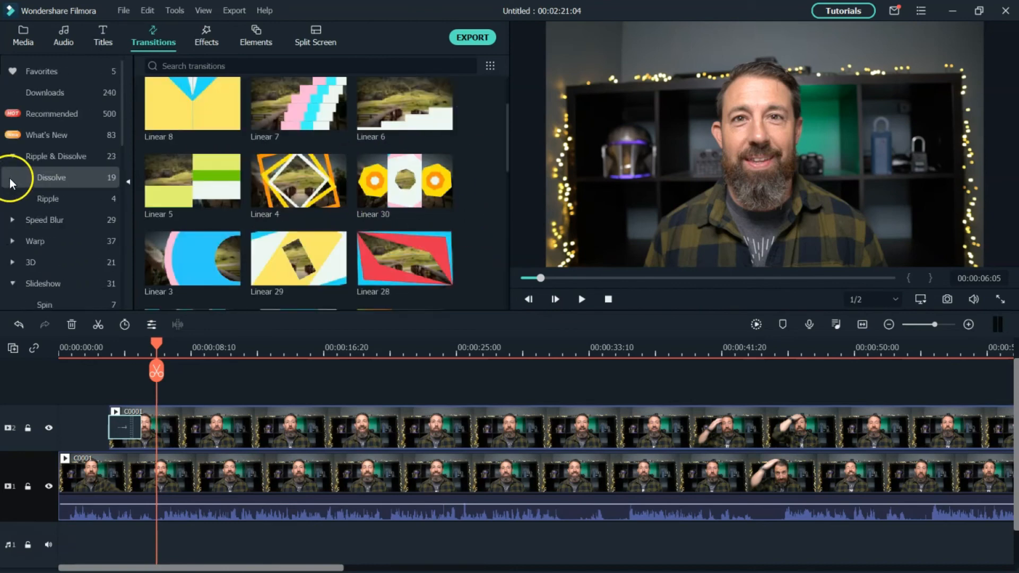
- Add the Ooh_La_La_2 transition from the Dissolve category to the favorites and return to the favorites list
click(46, 70)
click(53, 177)
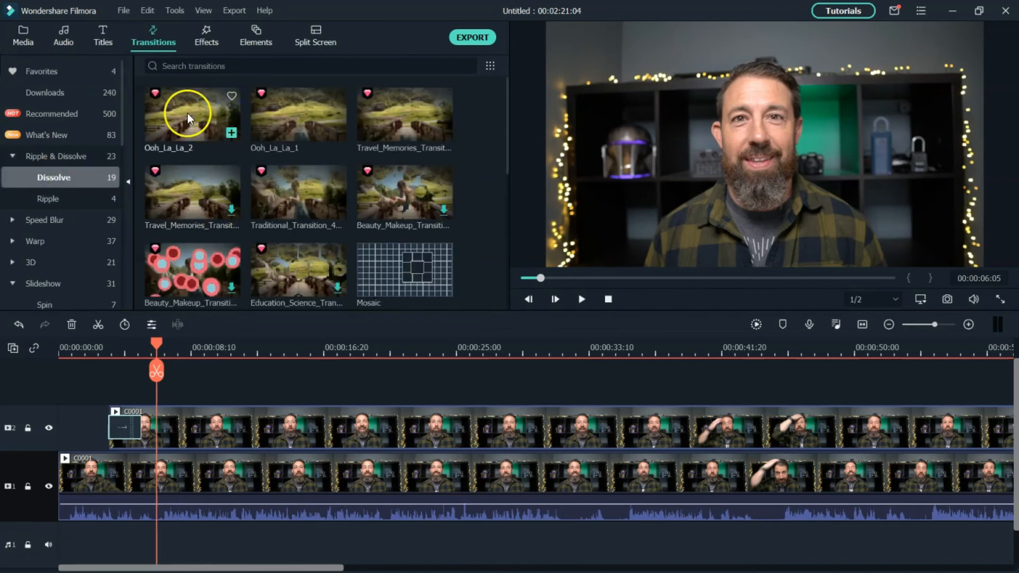
click(231, 97)
click(54, 74)
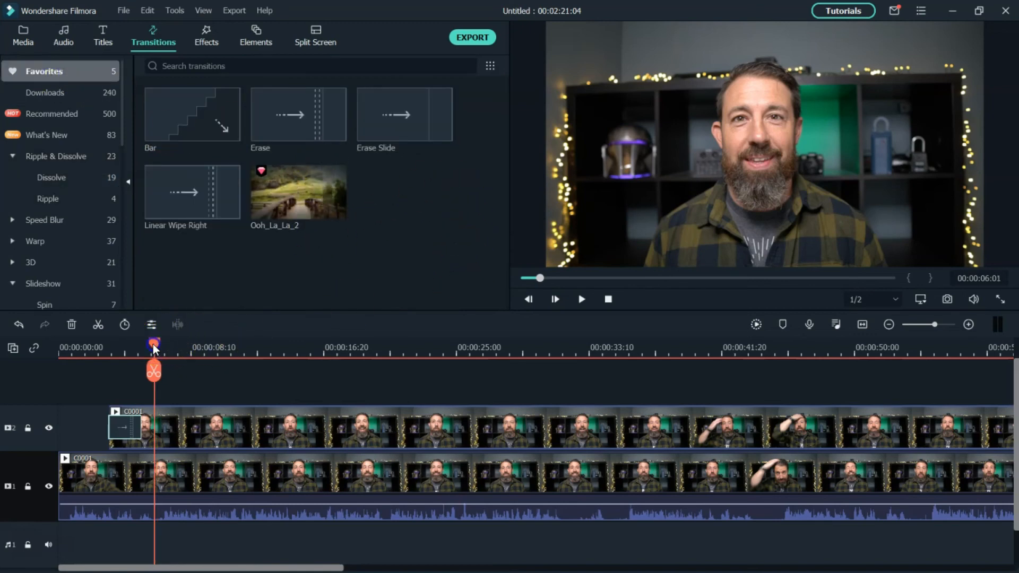
- Stretch the Erase transition on track 2 to end just past 00:00:08:10 and preview it from about 00:00:02:07
drag(156, 343, 97, 352)
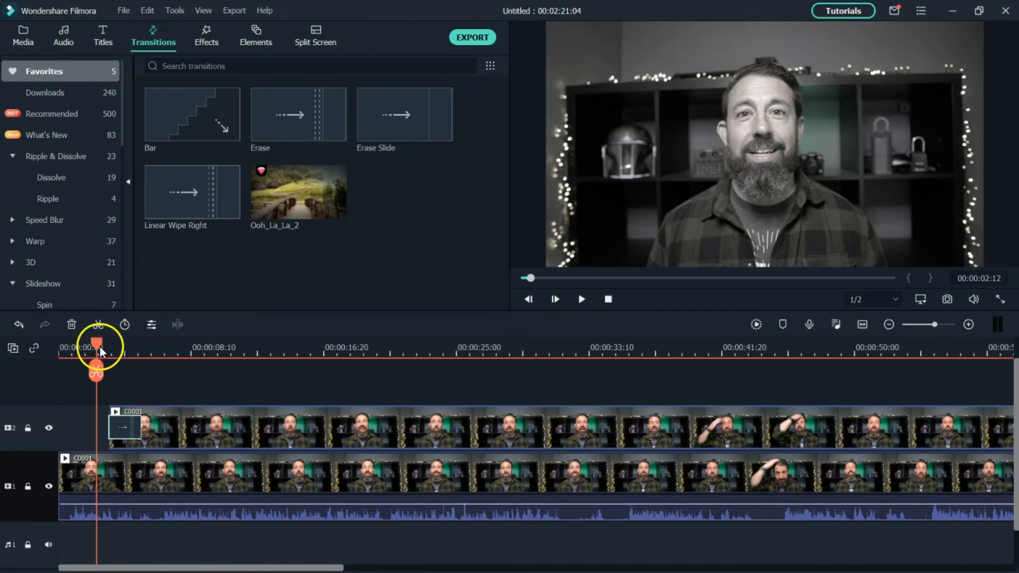
mouse_move(95, 346)
mouse_down()
mouse_move(139, 343)
mouse_move(93, 344)
mouse_up()
drag(140, 424, 208, 425)
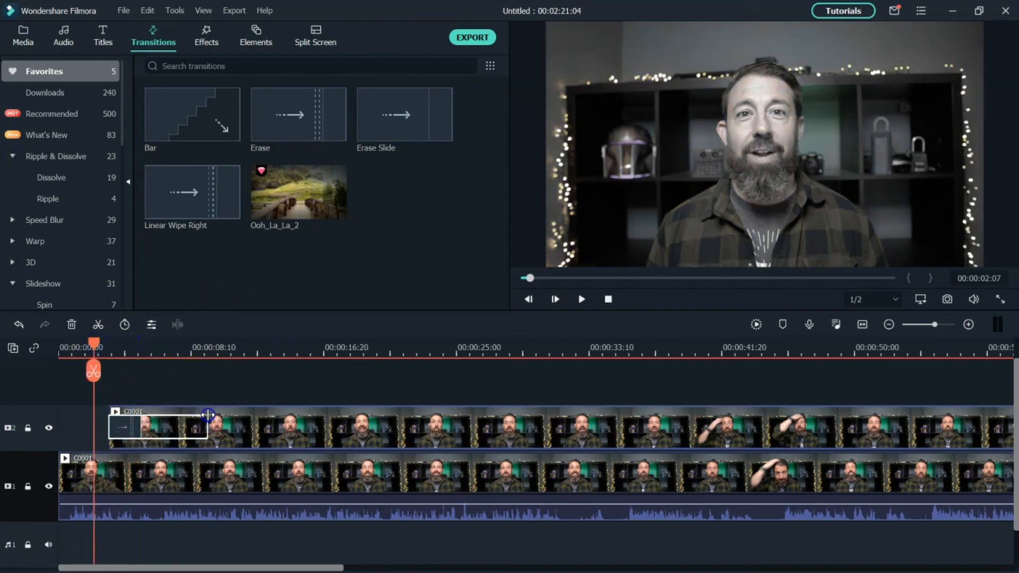
click(581, 300)
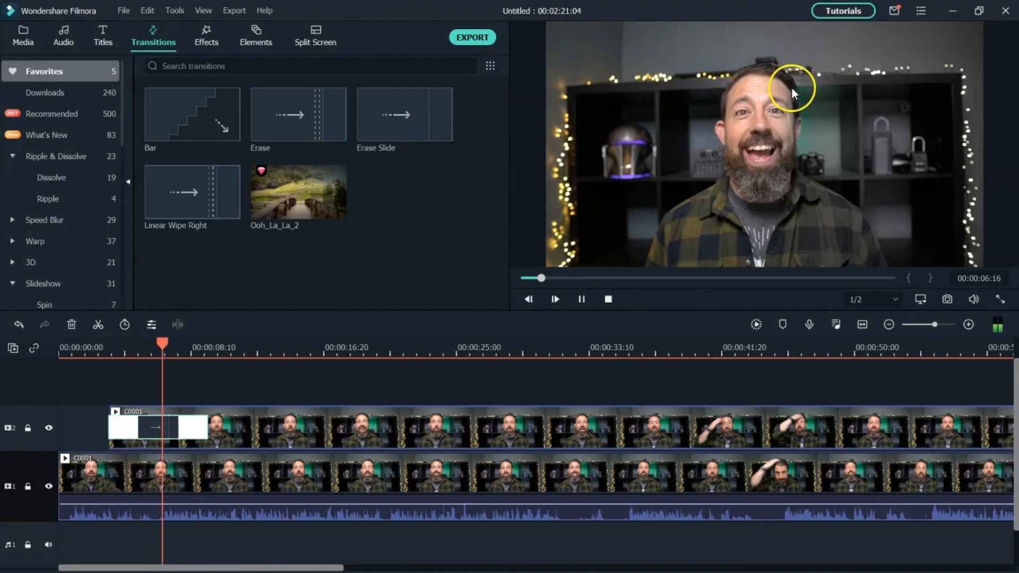
click(581, 300)
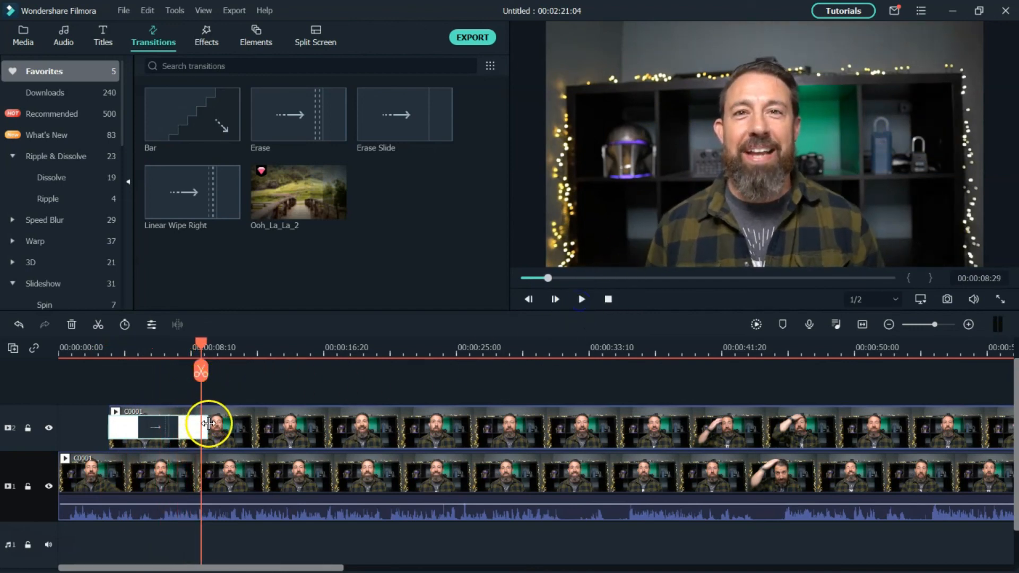
- Shorten the Erase transition on track 2 so it ends just over two seconds after the clip's start
drag(205, 422, 145, 424)
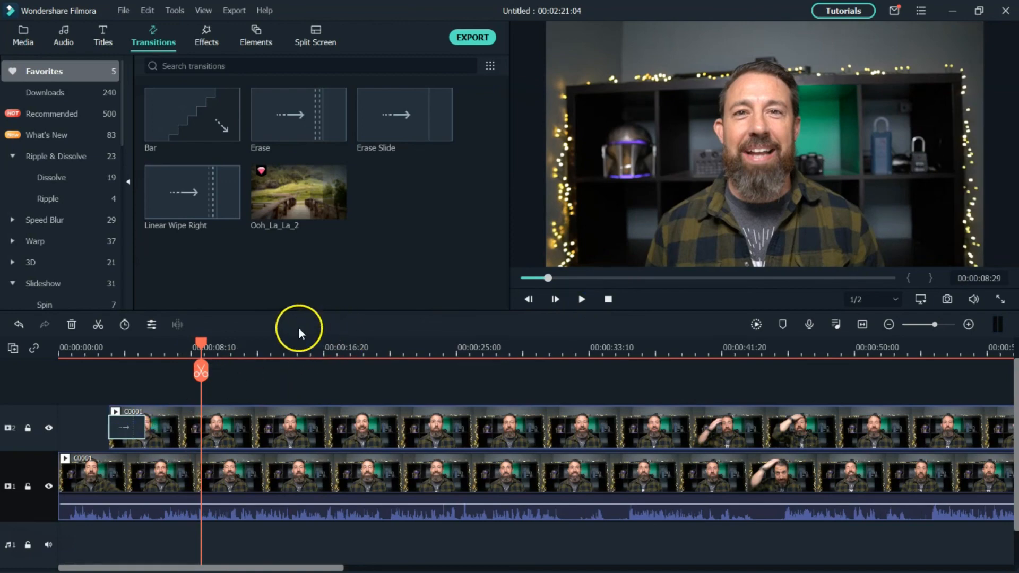